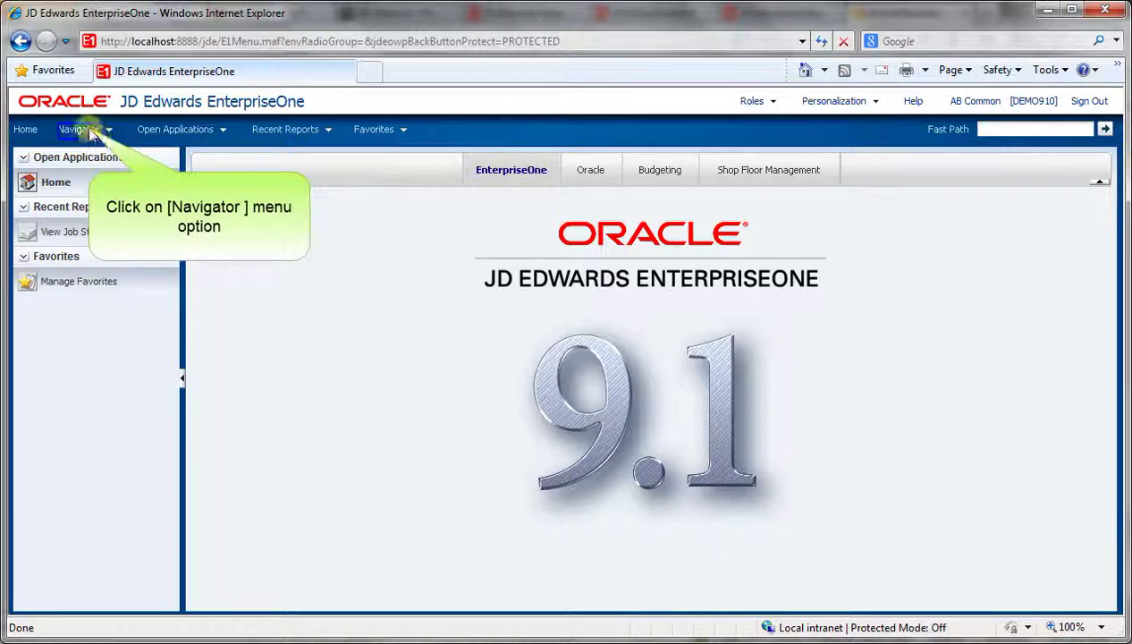
# Step: Open the Payee Control Review and Appro application from the advanced and technical operations of Accounts Payable in Financials
pyautogui.click(88, 130)
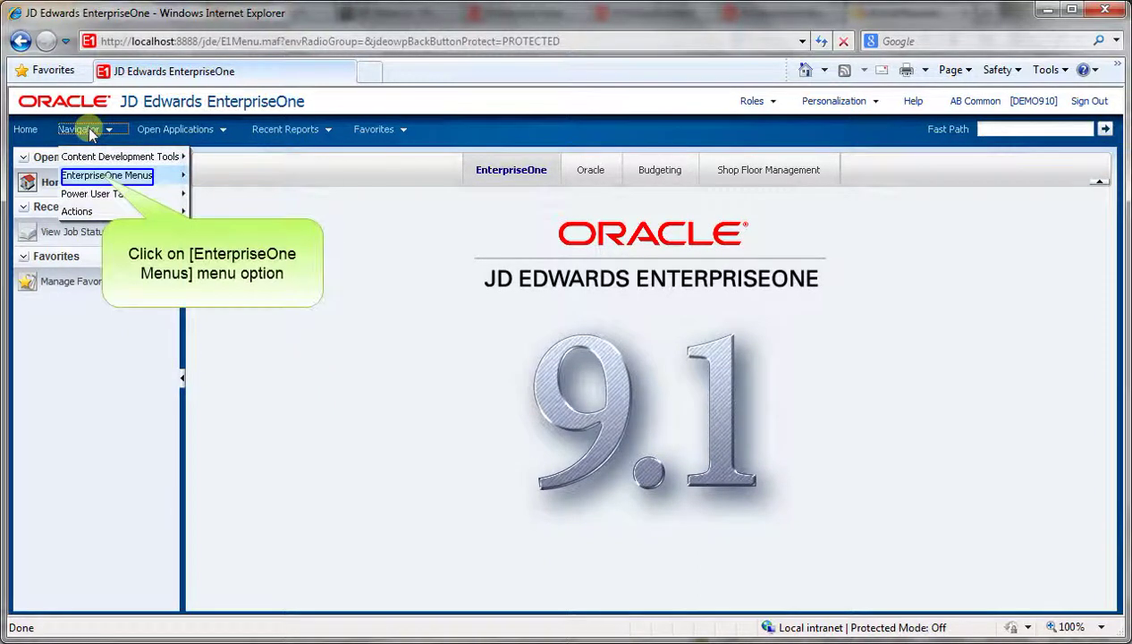
pyautogui.click(105, 176)
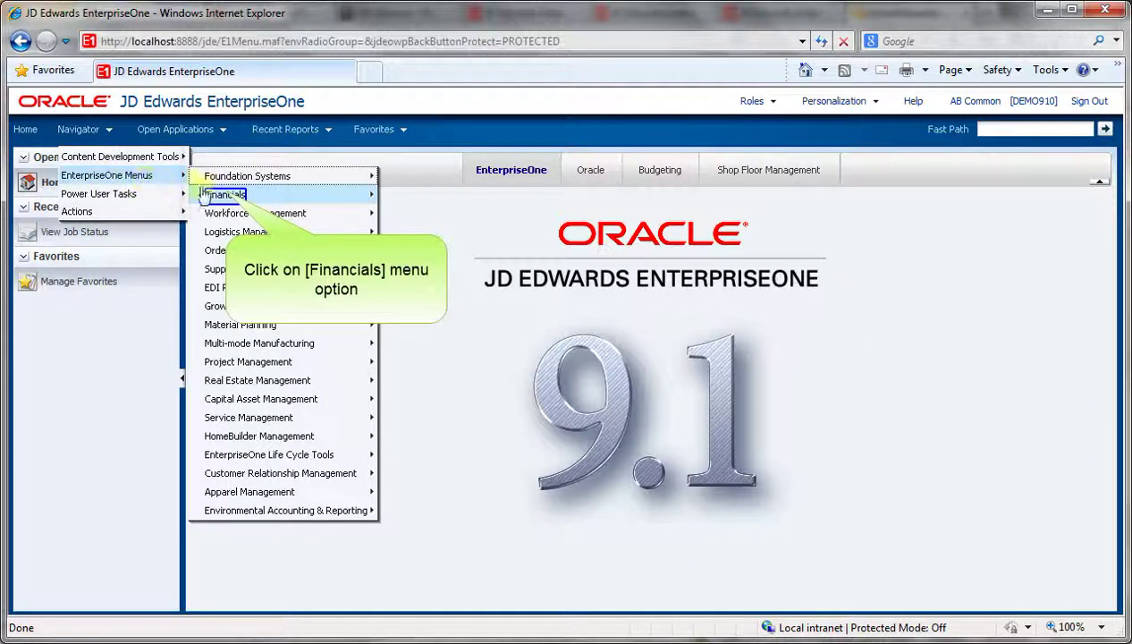
pyautogui.click(228, 197)
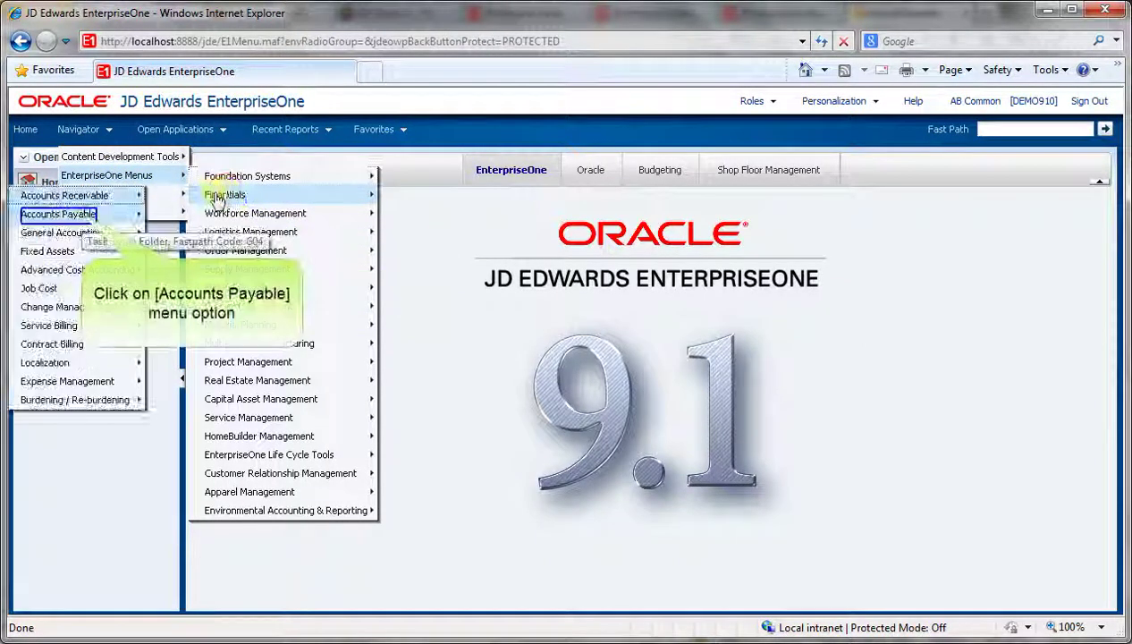
pyautogui.click(85, 217)
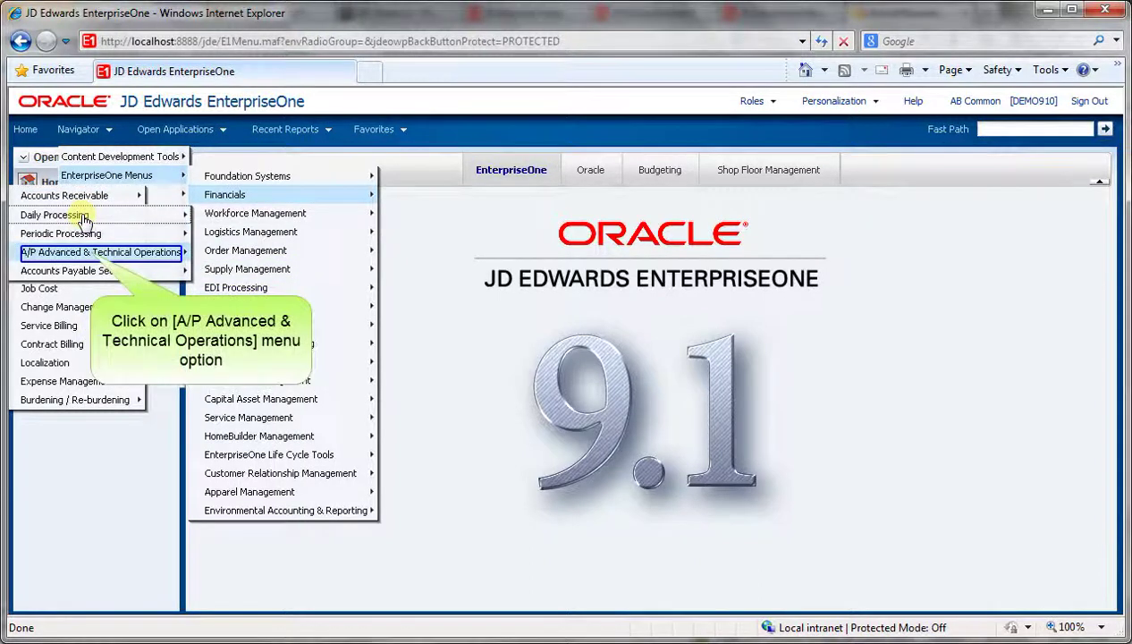
pyautogui.click(94, 254)
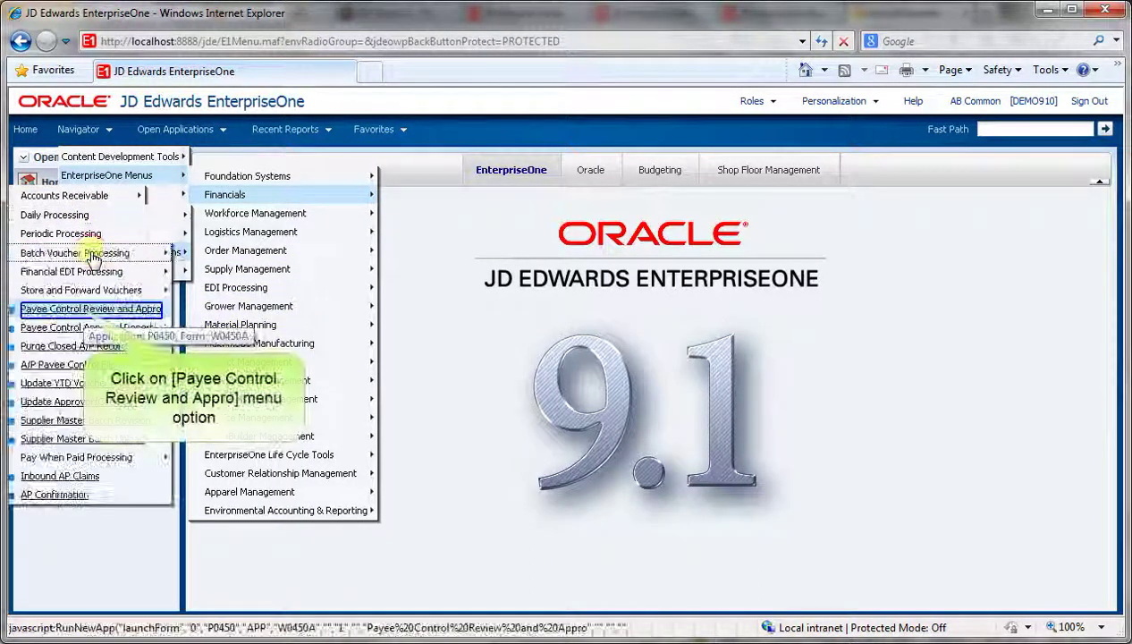
pyautogui.click(87, 309)
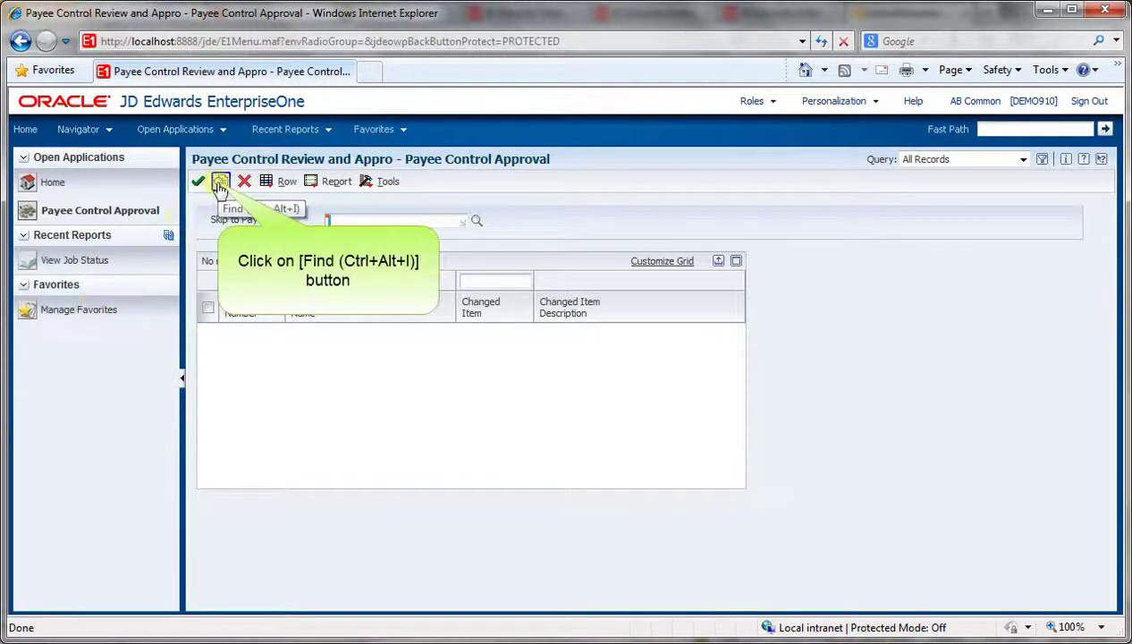
# Step: Retrieve all payee control records through the last one and review the changed item descriptions, including those for All-Regional Movers
pyautogui.click(220, 185)
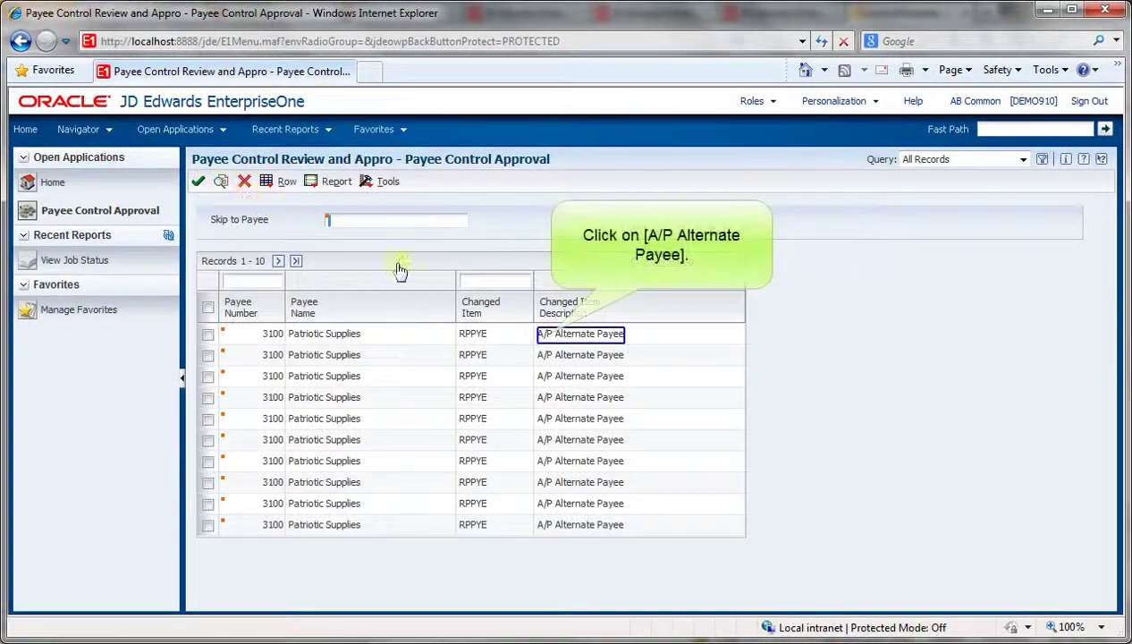
pyautogui.click(550, 333)
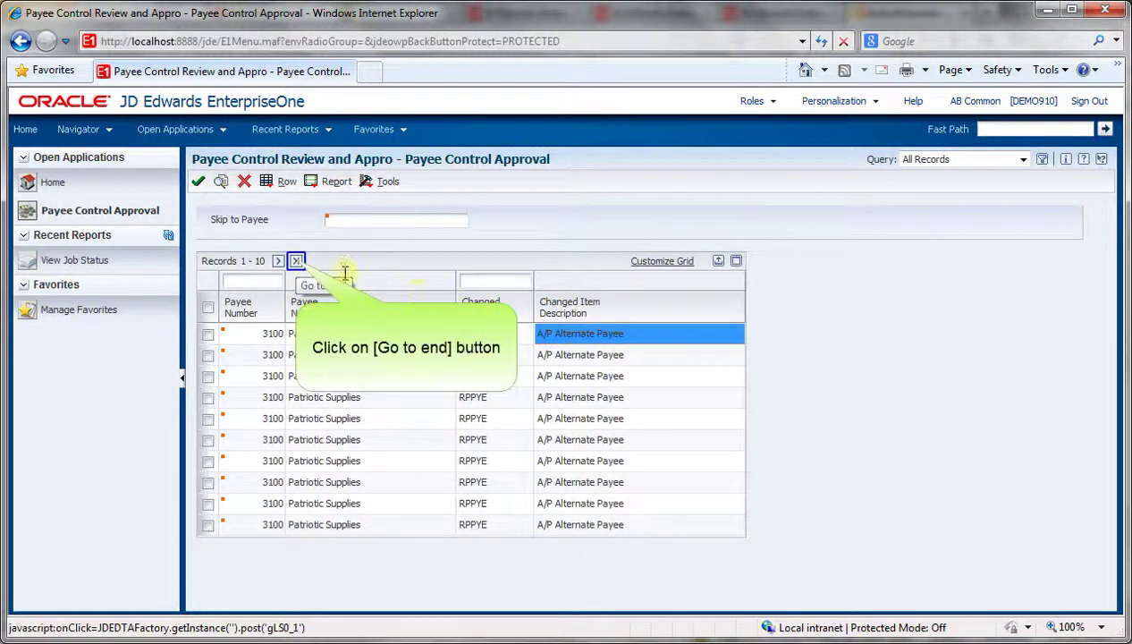
pyautogui.click(296, 260)
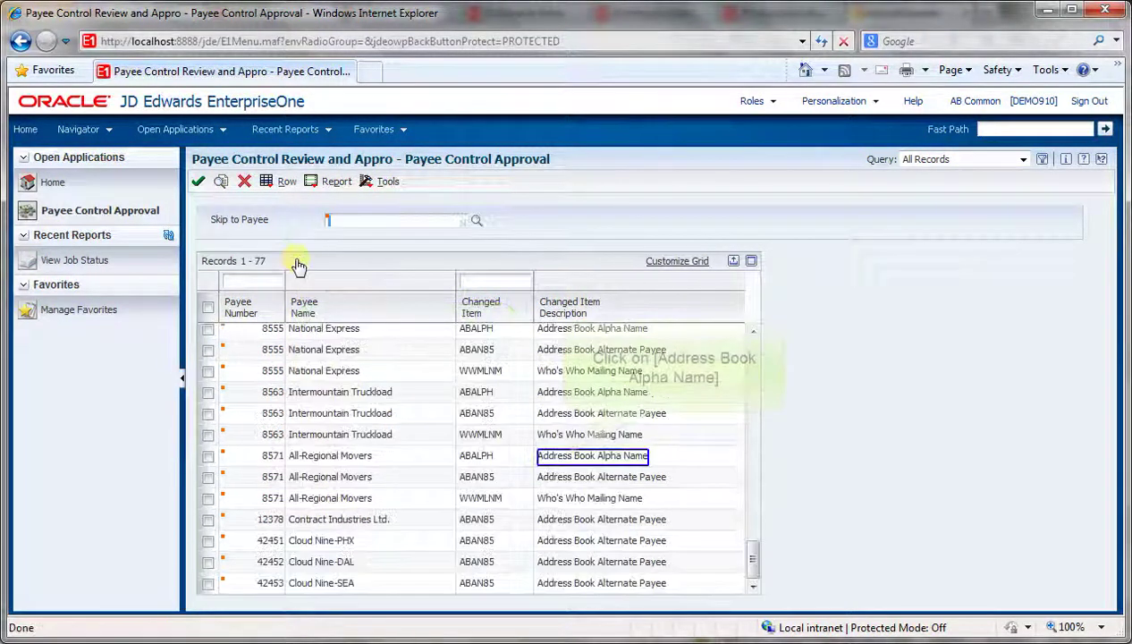
pyautogui.click(565, 456)
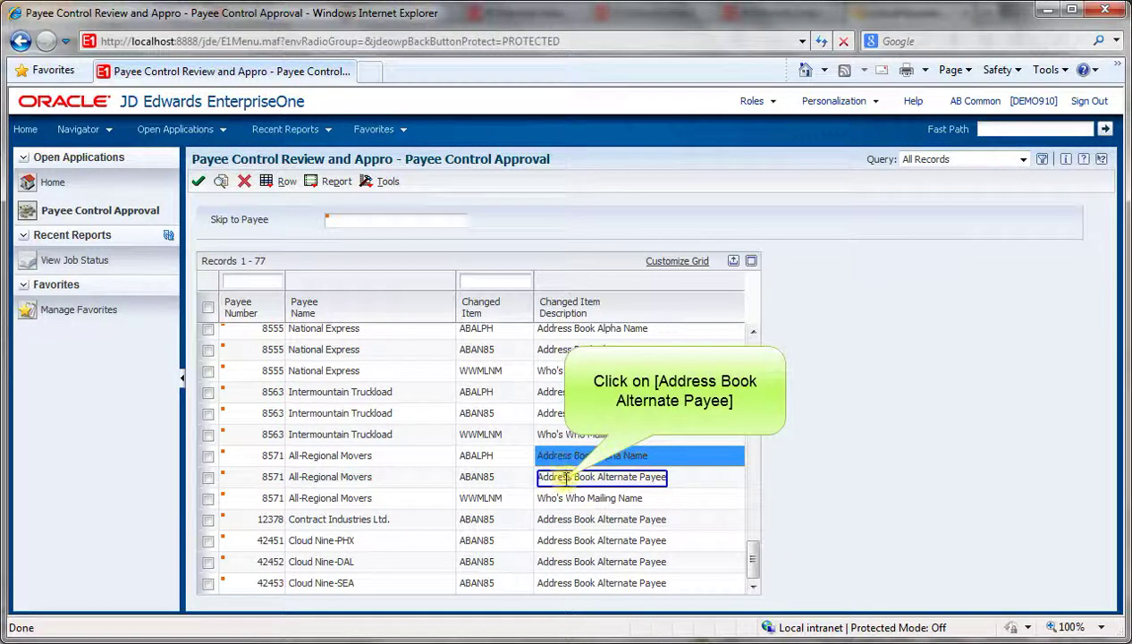
pyautogui.click(566, 479)
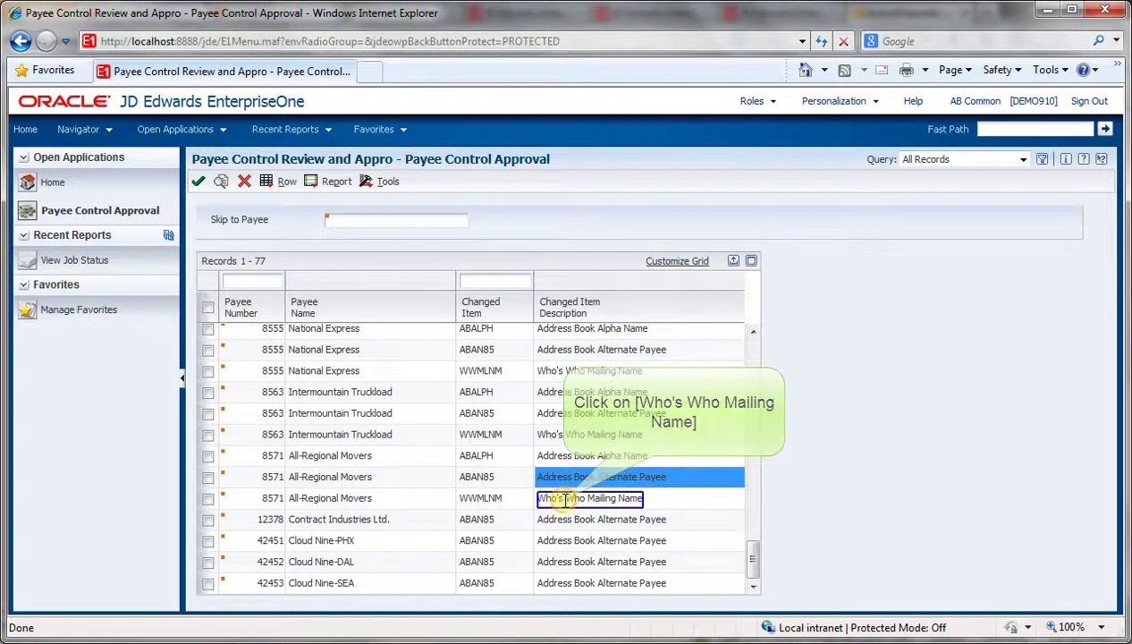
pyautogui.click(555, 497)
# Step: Filter the payee control records by the payee number of All-Regional Movers
pyautogui.click(254, 280)
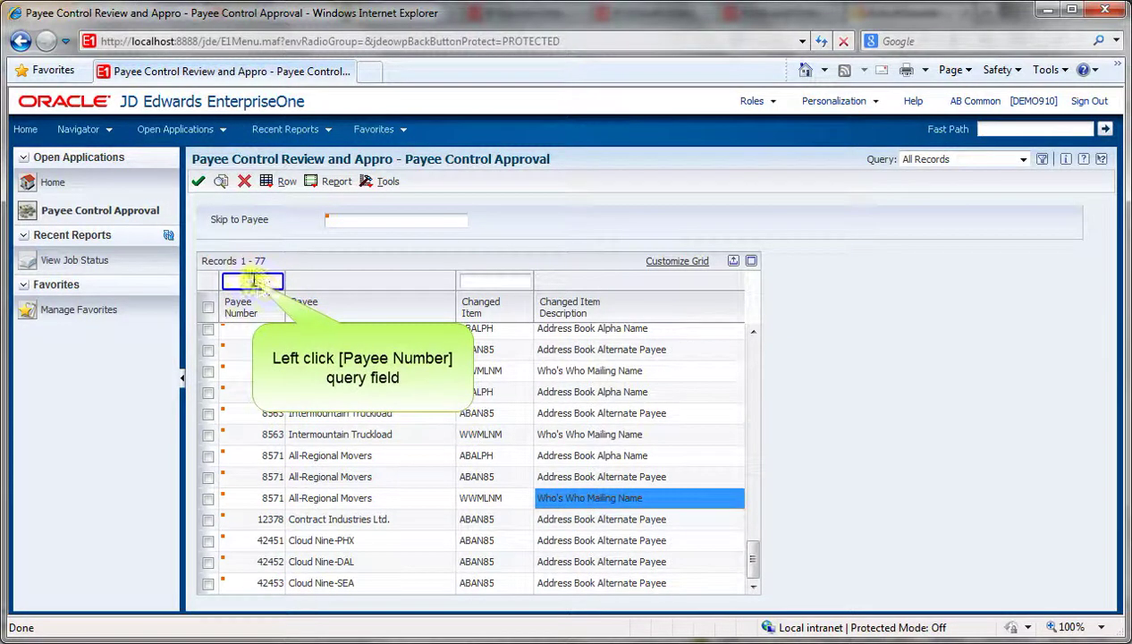
pyautogui.write('8')
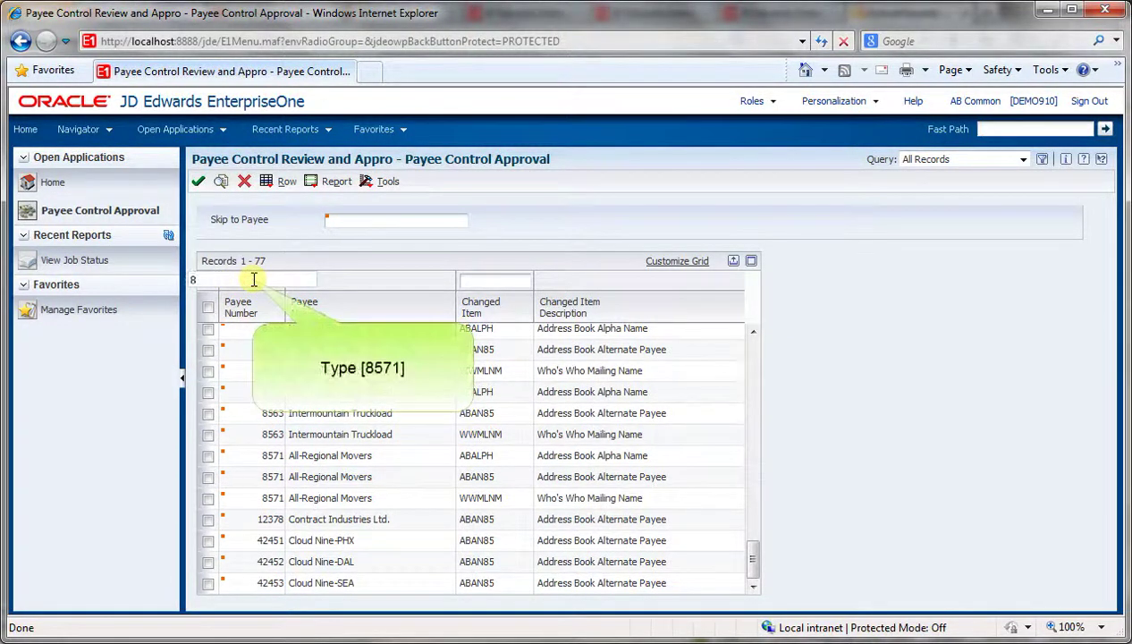
pyautogui.write('571')
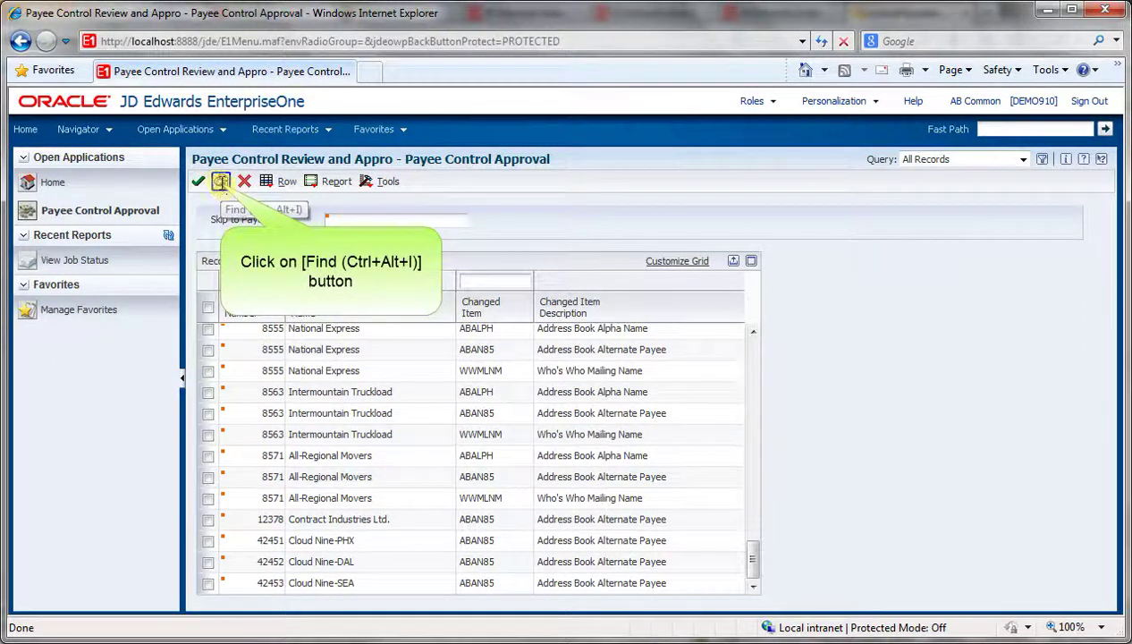
pyautogui.click(220, 182)
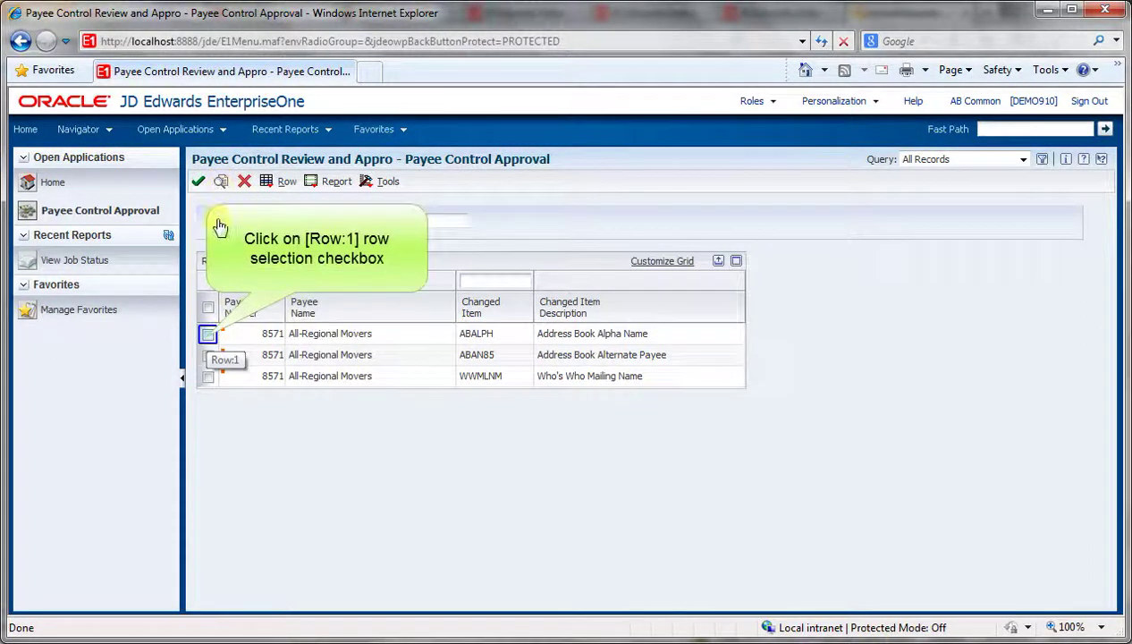
# Step: Review the before and after data and audit fields in the ABALPH record's details for All-Regional Movers, and return to the records
pyautogui.click(207, 336)
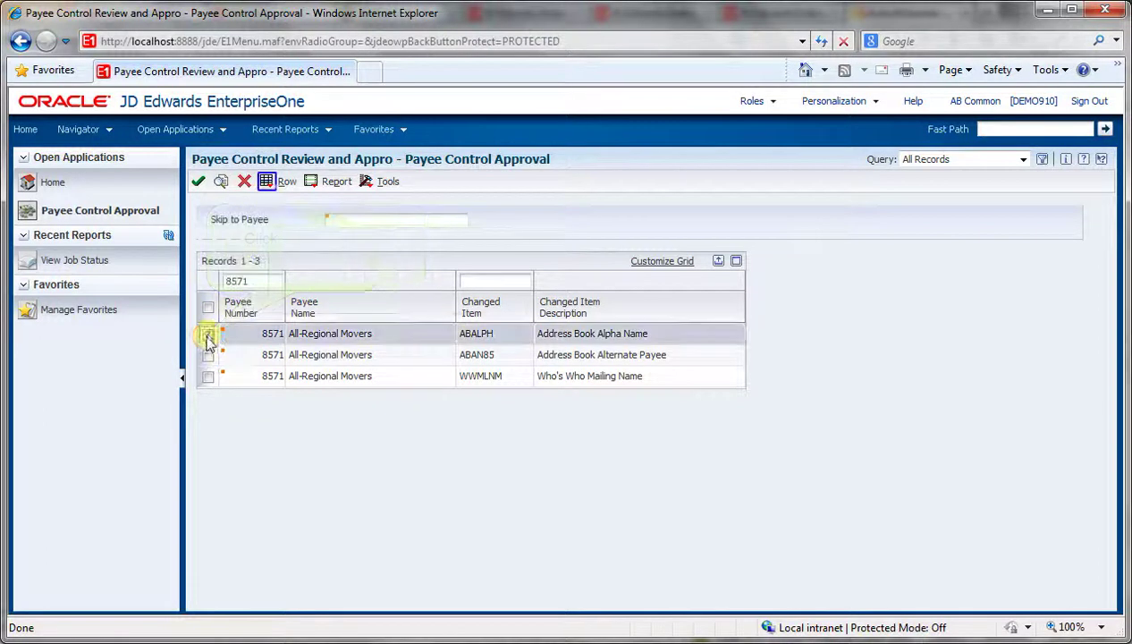
pyautogui.click(268, 184)
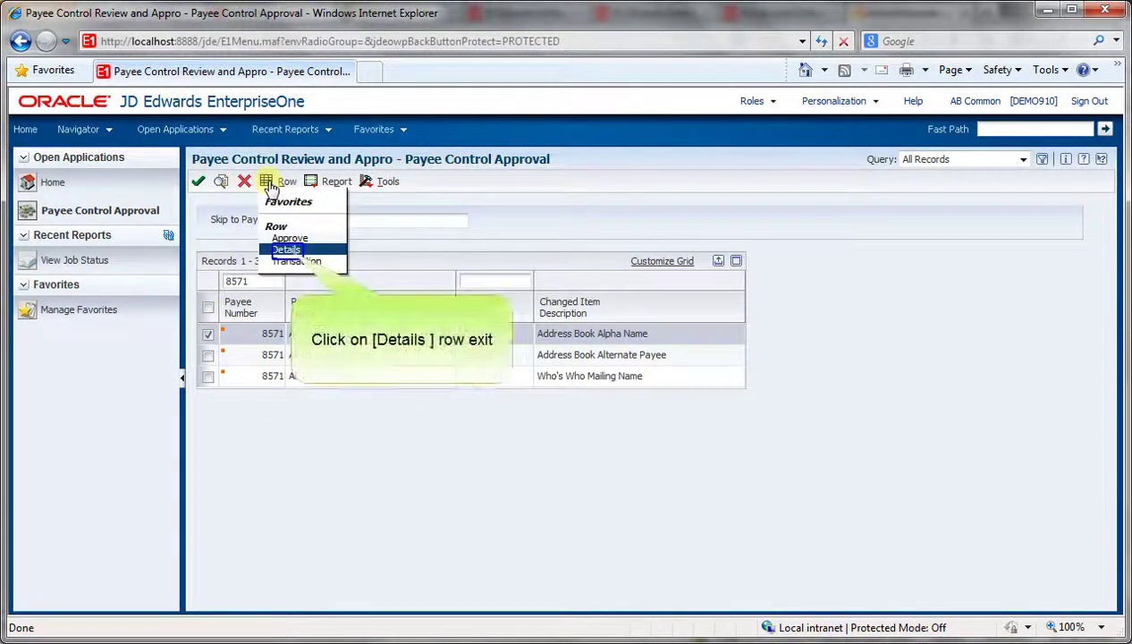
pyautogui.click(288, 249)
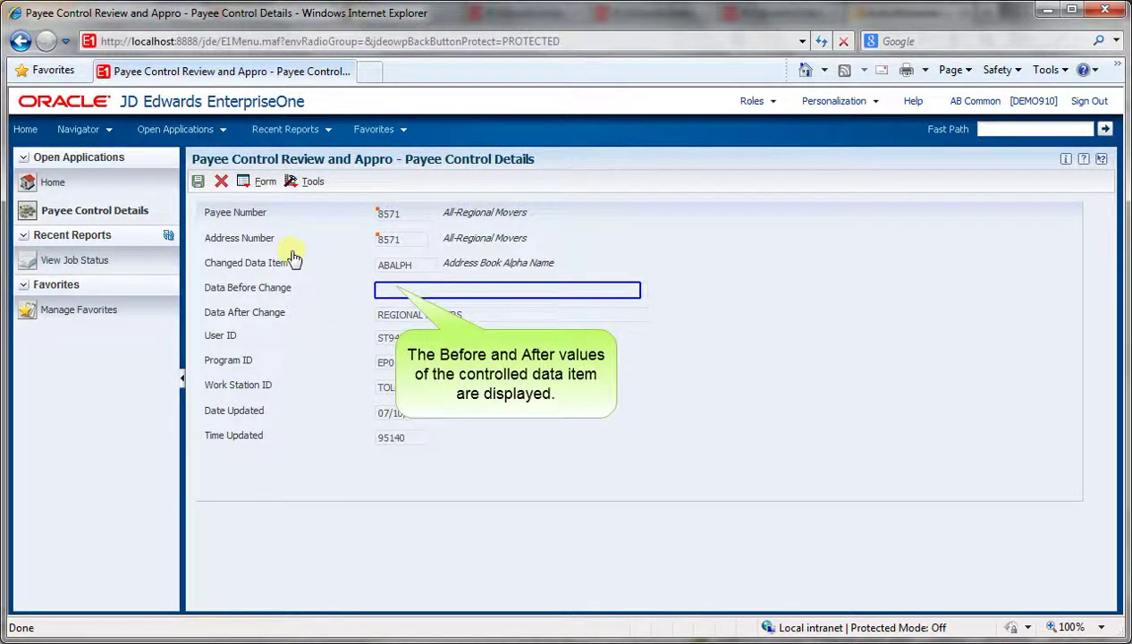
pyautogui.click(399, 316)
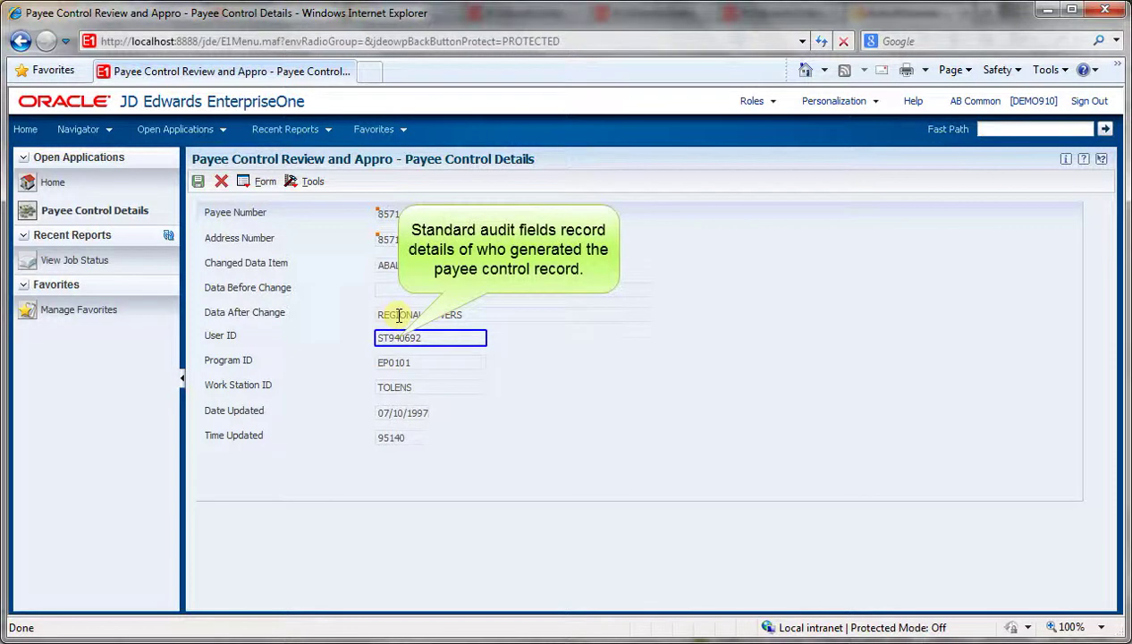
pyautogui.click(399, 337)
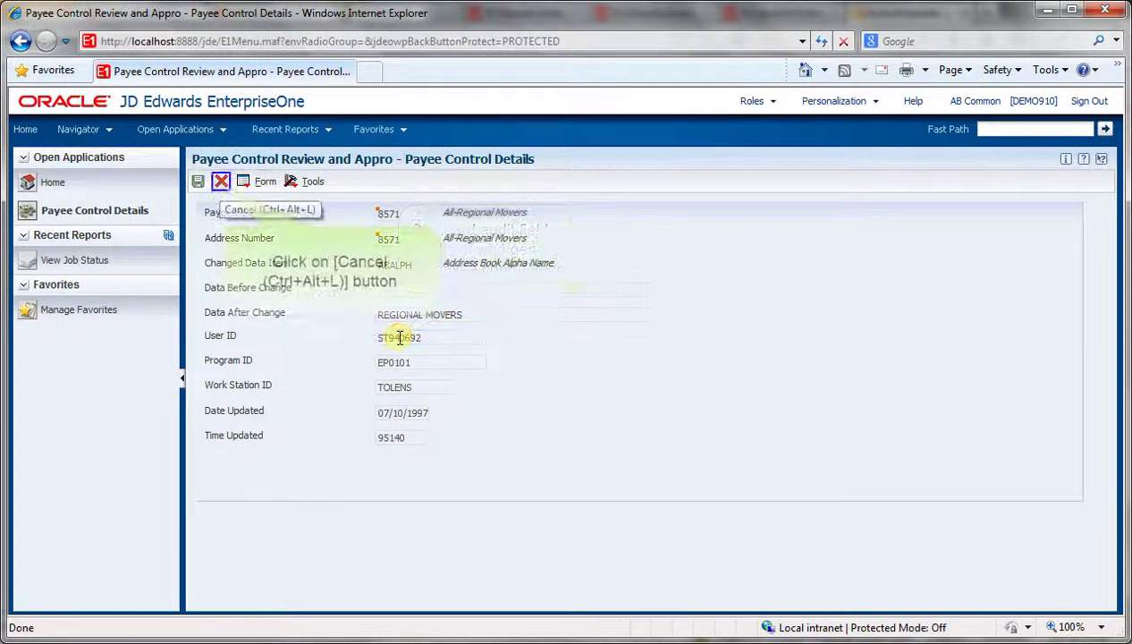
pyautogui.click(220, 183)
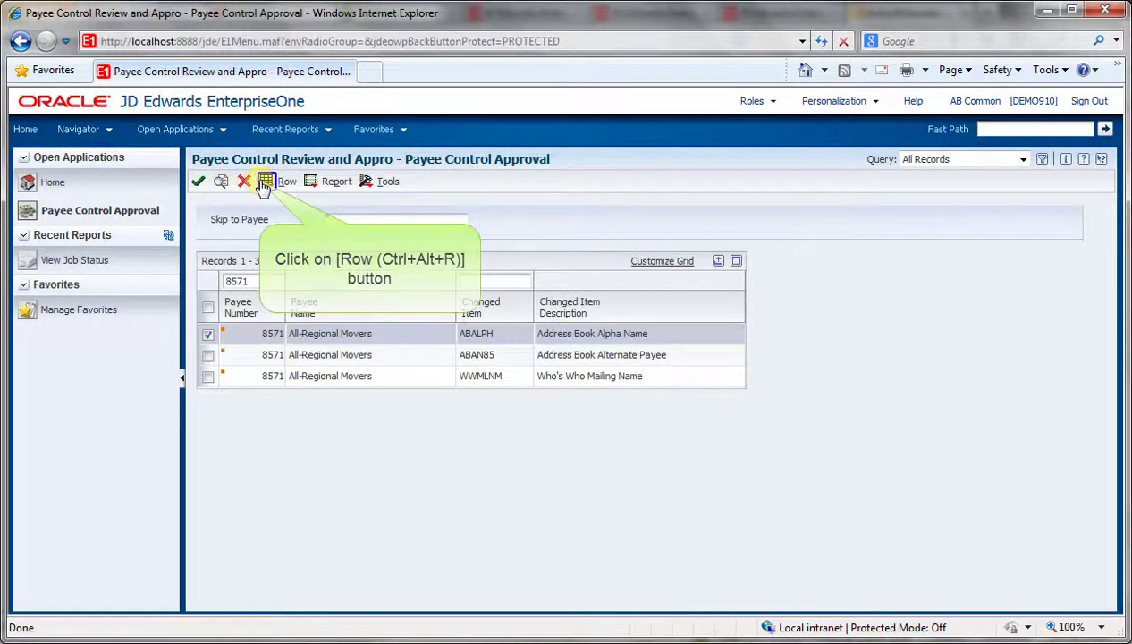
# Step: View the mailing information in the original transaction behind the ABALPH record, and return without changing it
pyautogui.click(264, 182)
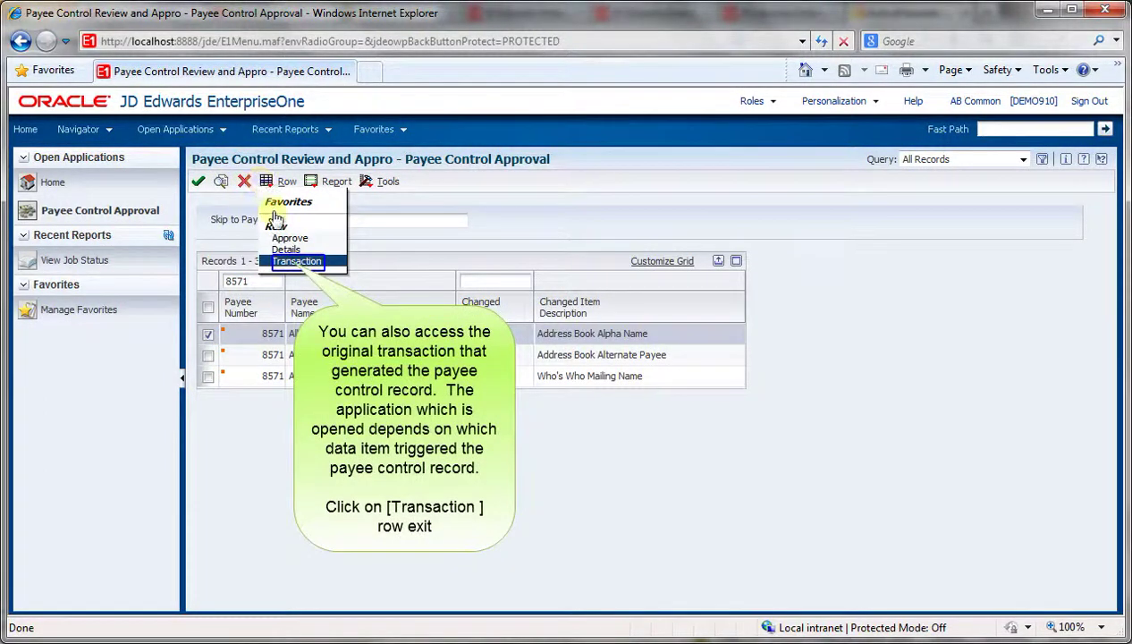
pyautogui.click(296, 262)
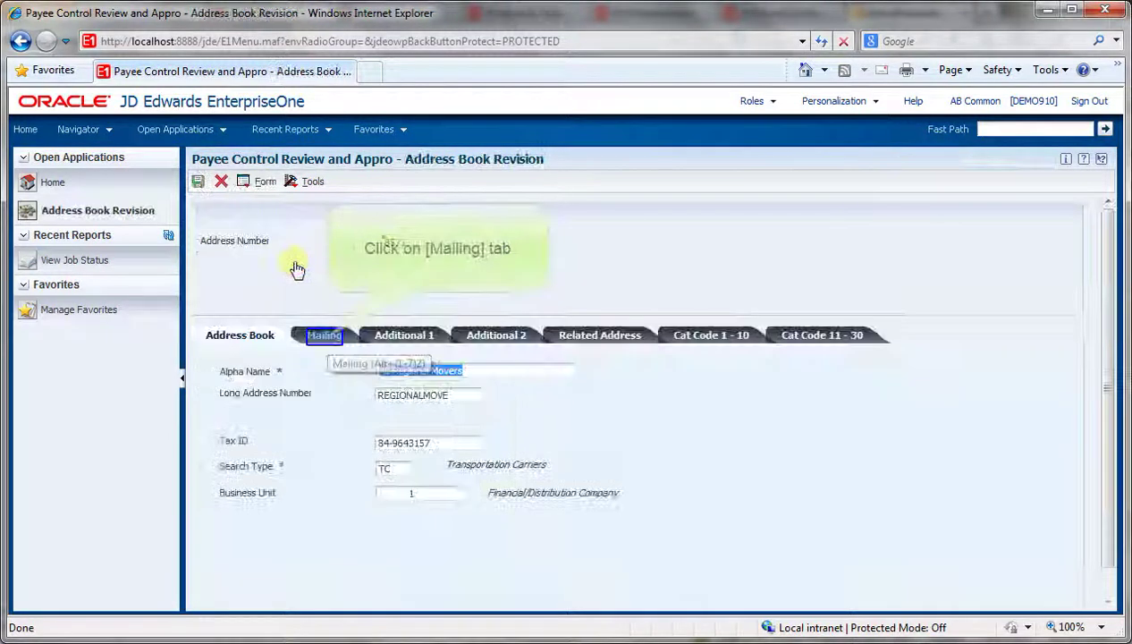
pyautogui.click(327, 336)
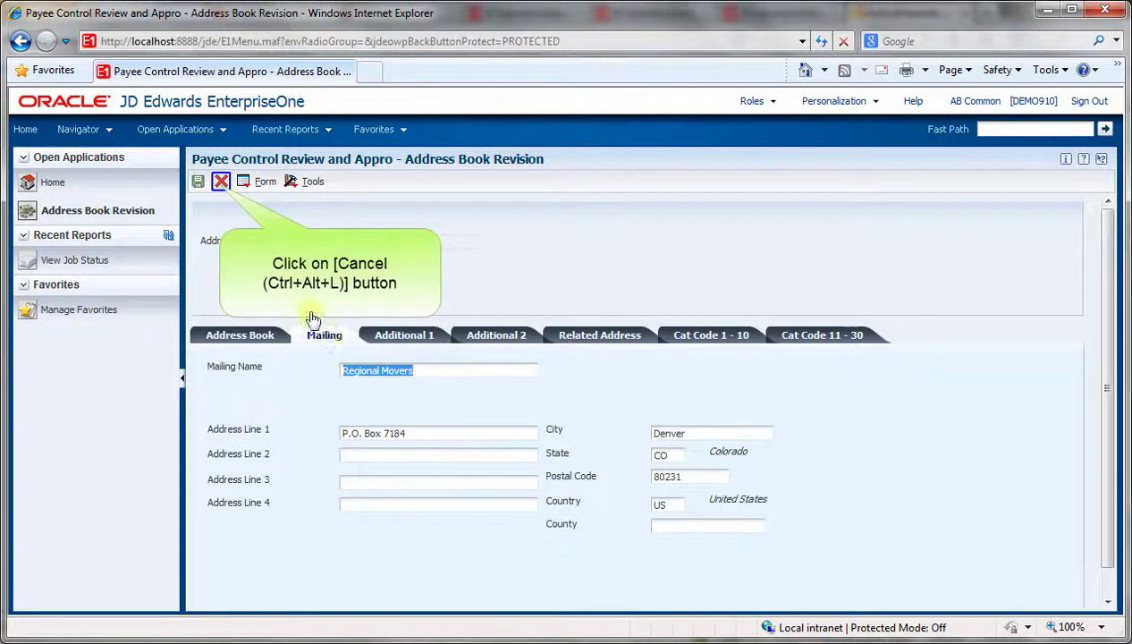
pyautogui.click(221, 183)
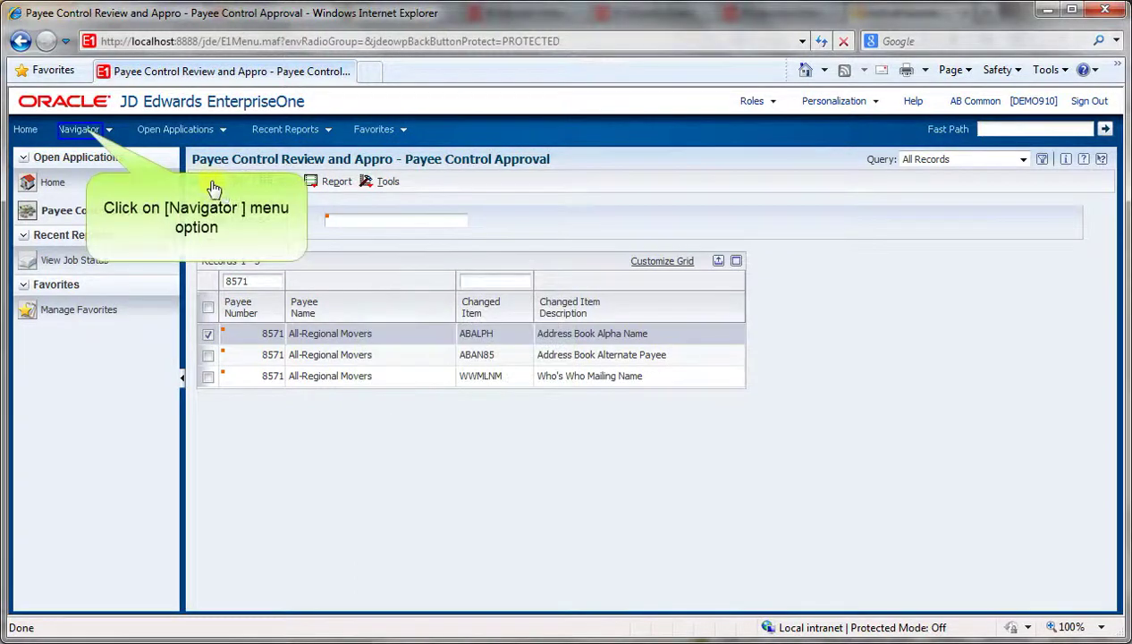
# Step: Open the Address Book Revisions application from the Address Book daily processing tasks in Foundation Systems
pyautogui.click(85, 129)
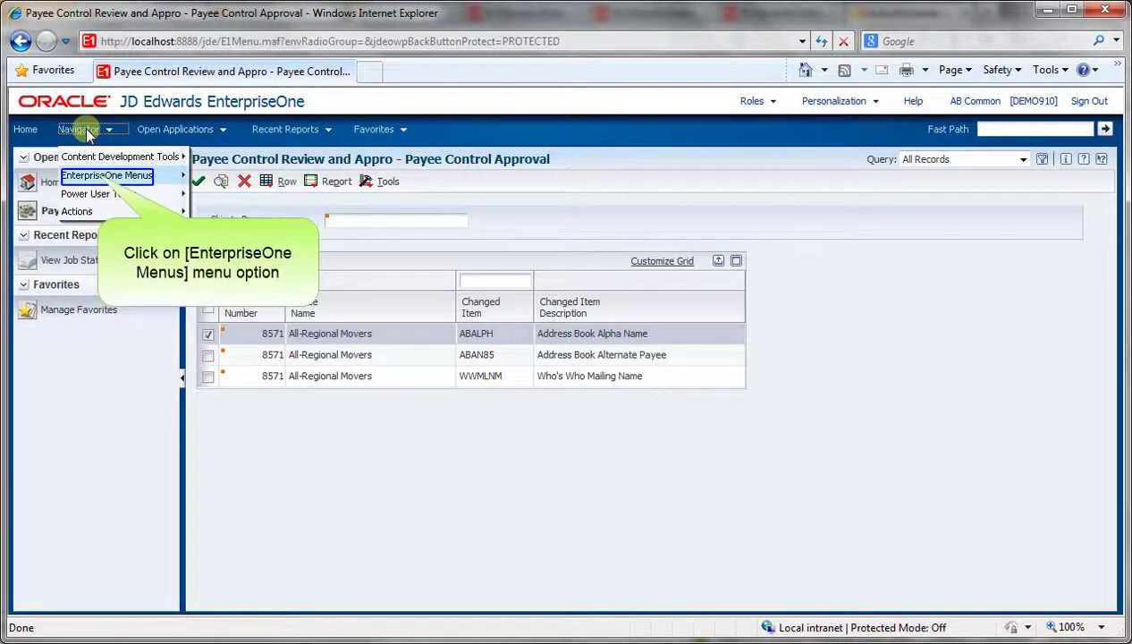
pyautogui.click(98, 177)
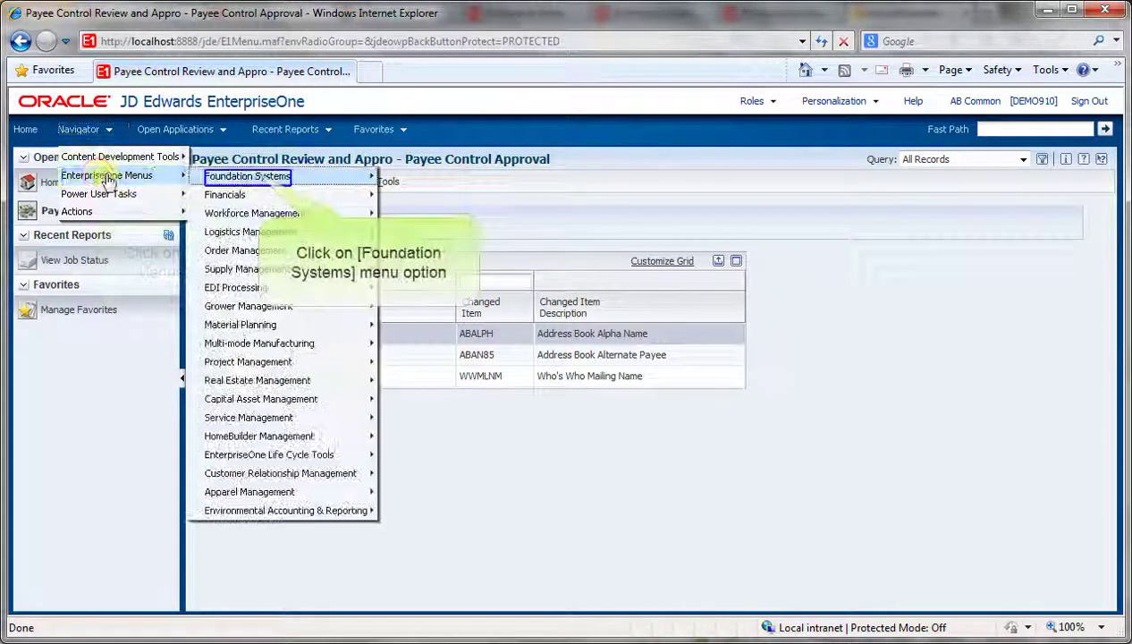
pyautogui.click(260, 178)
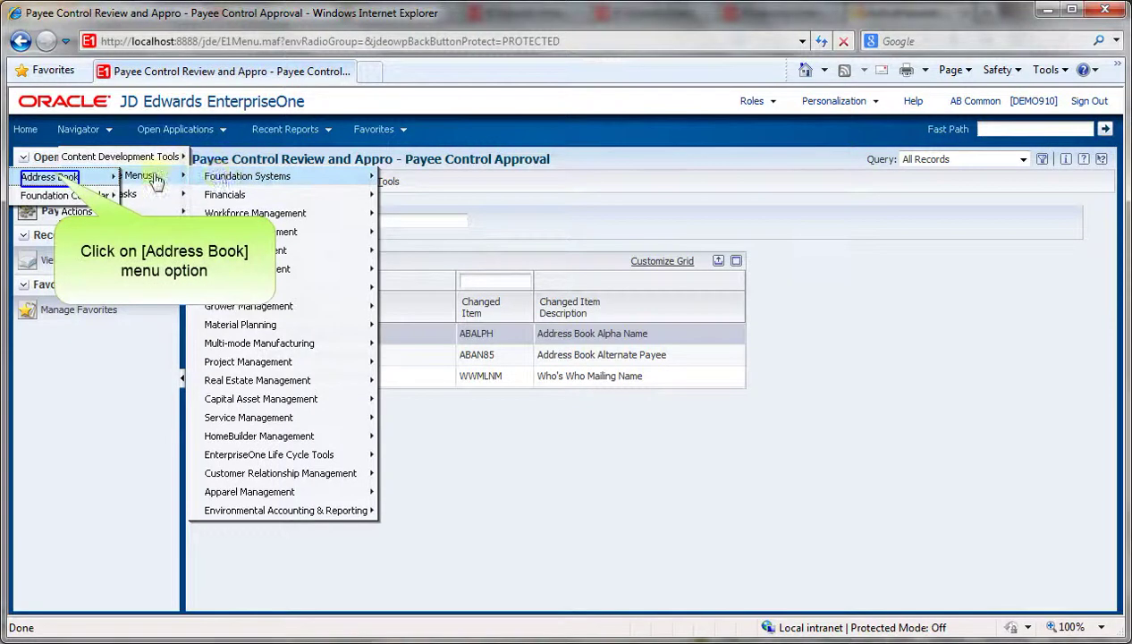
pyautogui.click(56, 178)
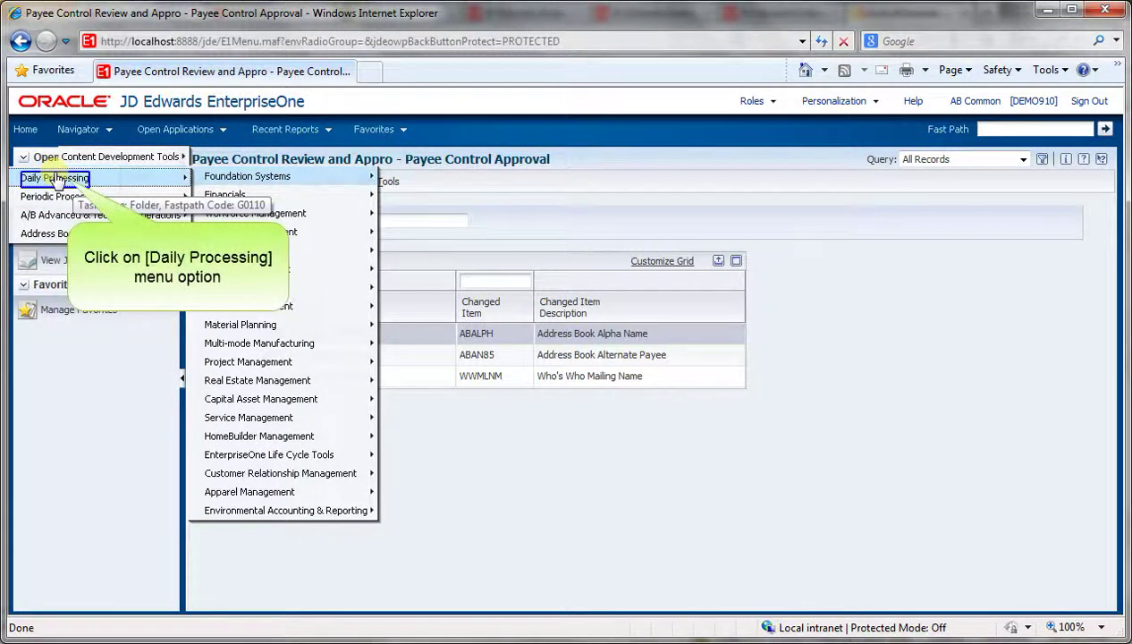
pyautogui.click(56, 179)
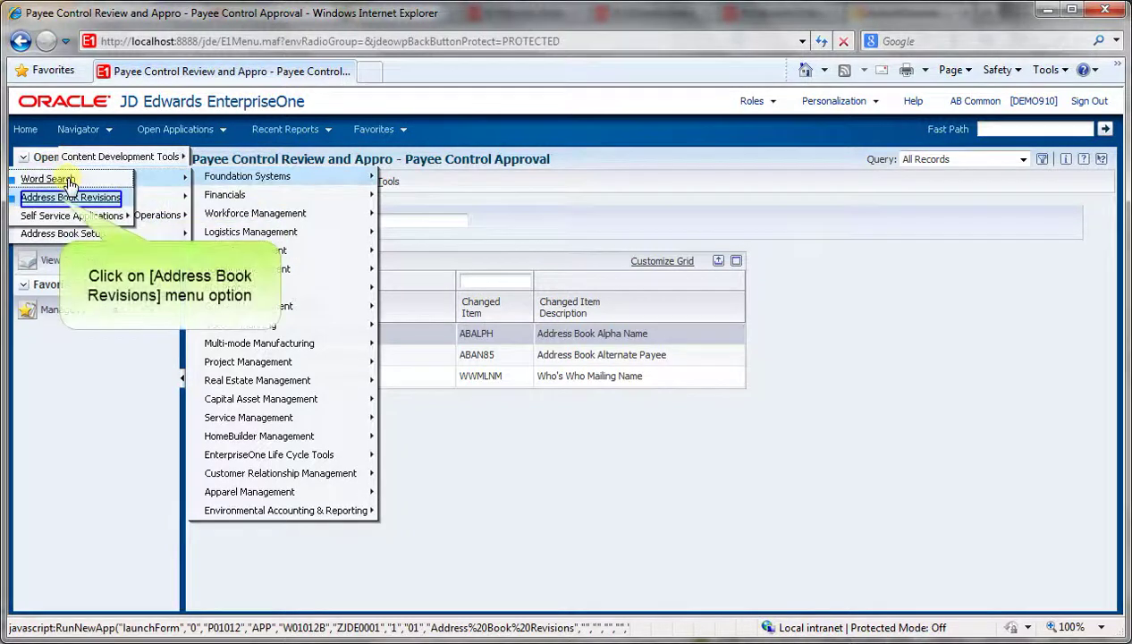
pyautogui.click(63, 195)
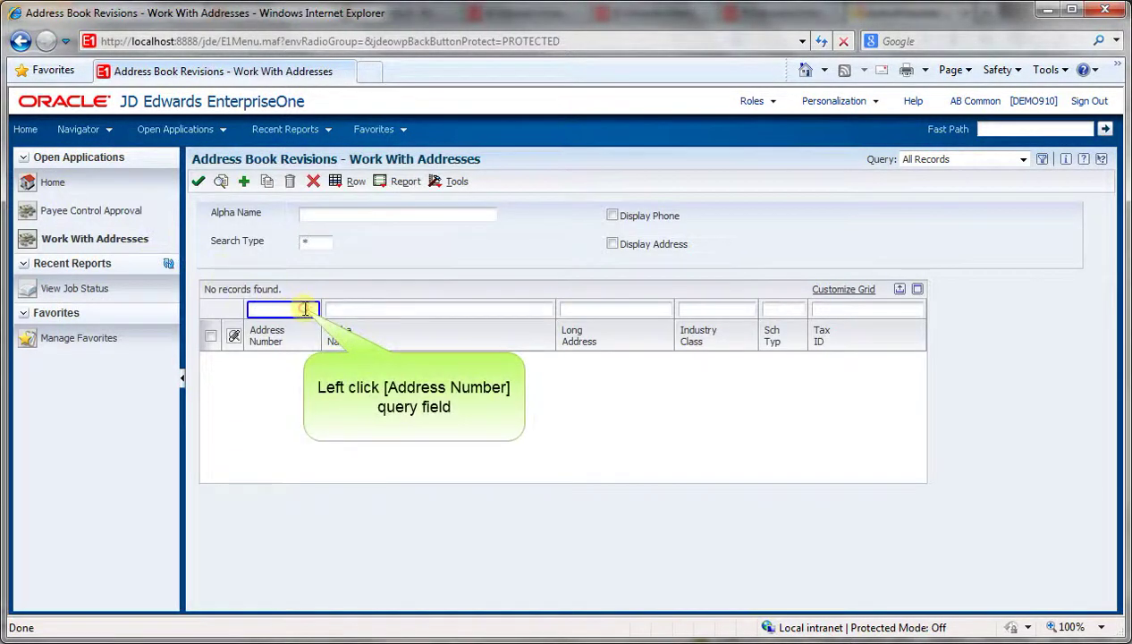
# Step: Find the address book record of All-Regional Movers by its address number and select it
pyautogui.click(305, 308)
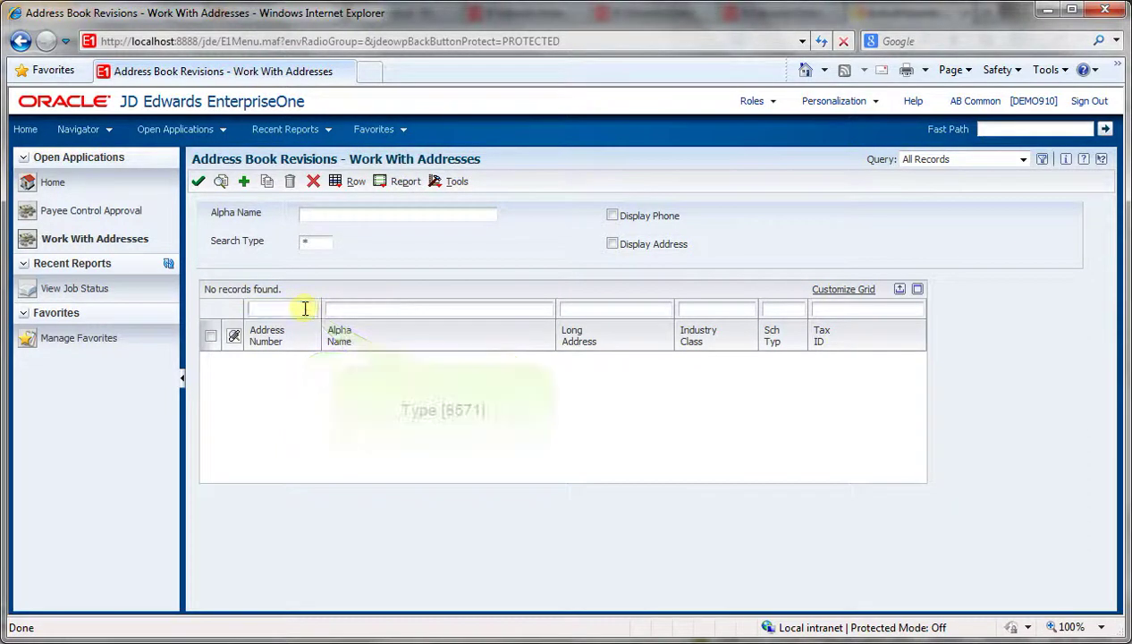
pyautogui.write('8571')
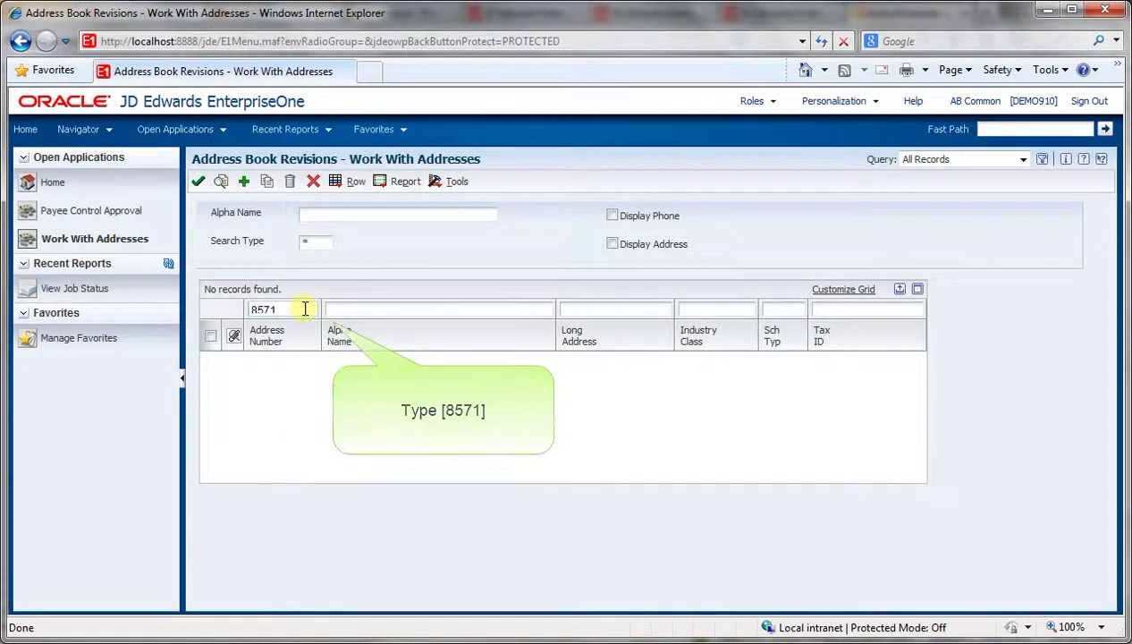
pyautogui.click(221, 182)
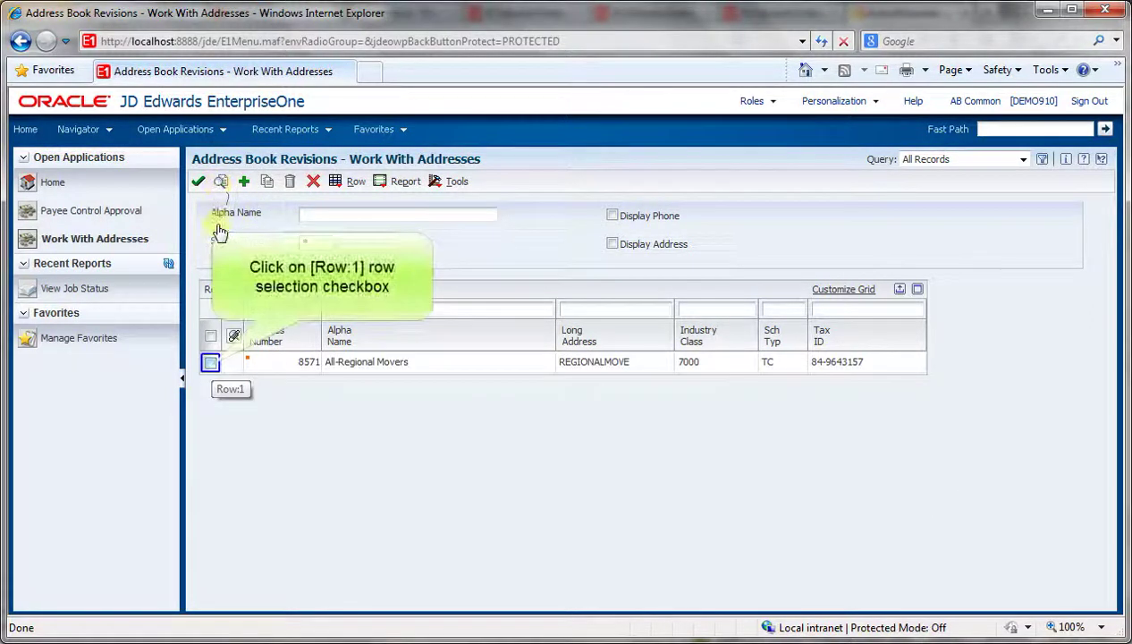
pyautogui.click(210, 364)
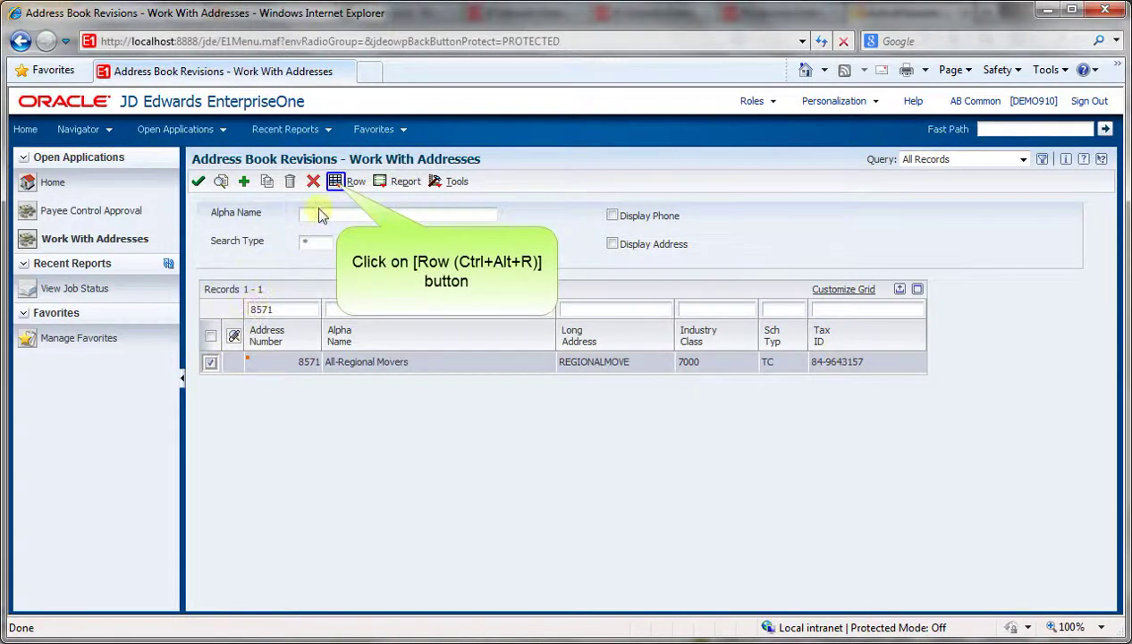
# Step: Change the alpha name in the selected address book record to "All-Regional Movers changed", save, and refresh the records in Payee Control Approval
pyautogui.click(337, 185)
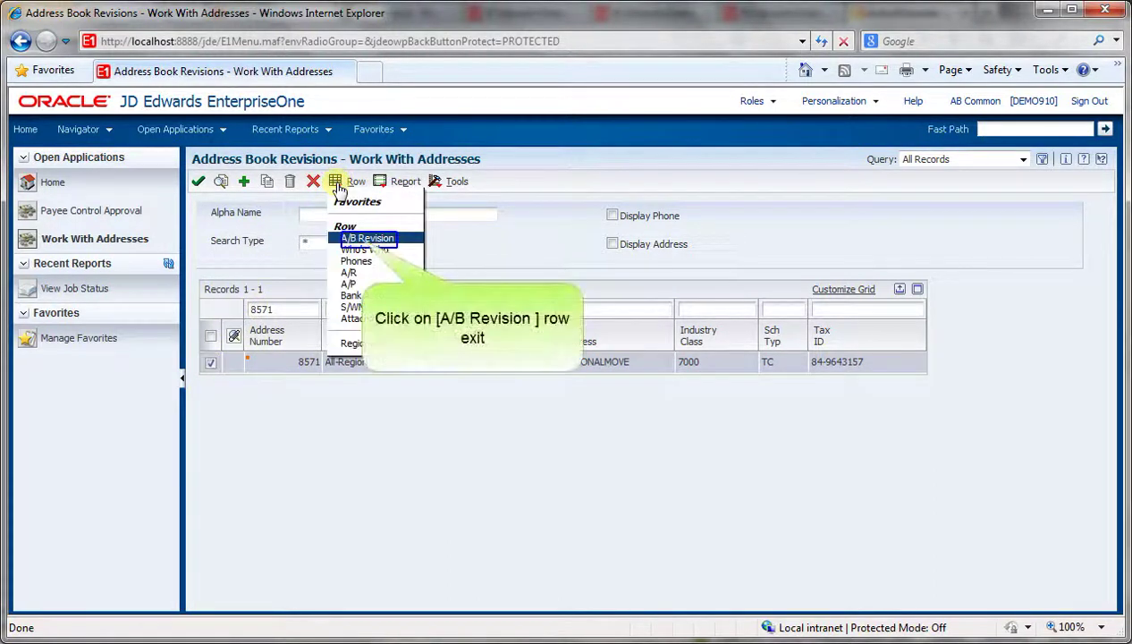
pyautogui.click(365, 240)
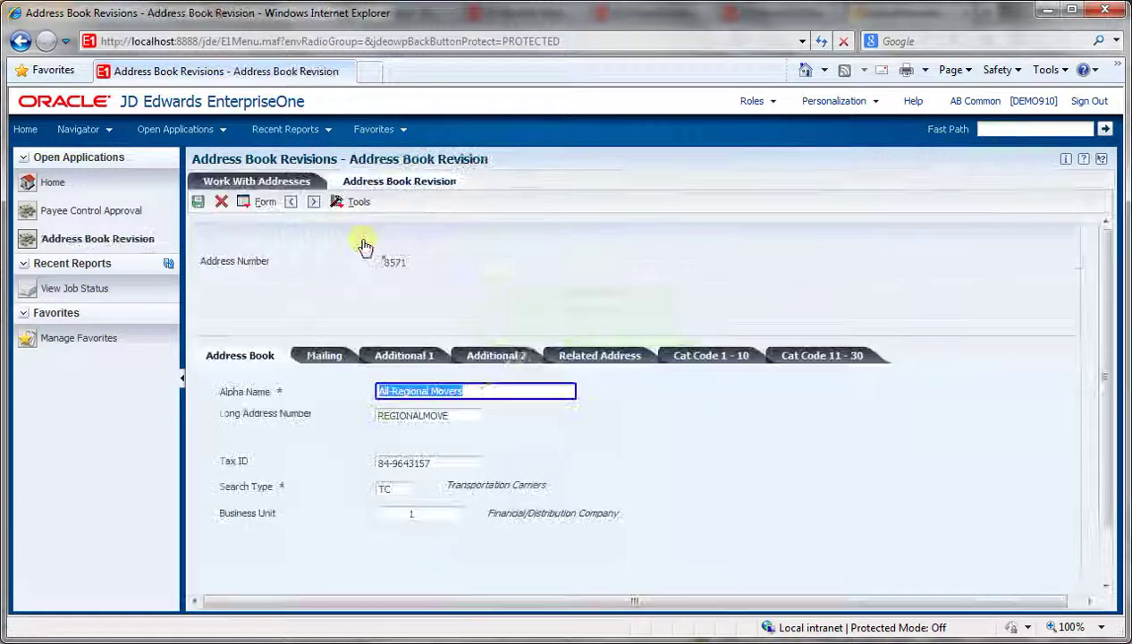
pyautogui.click(480, 395)
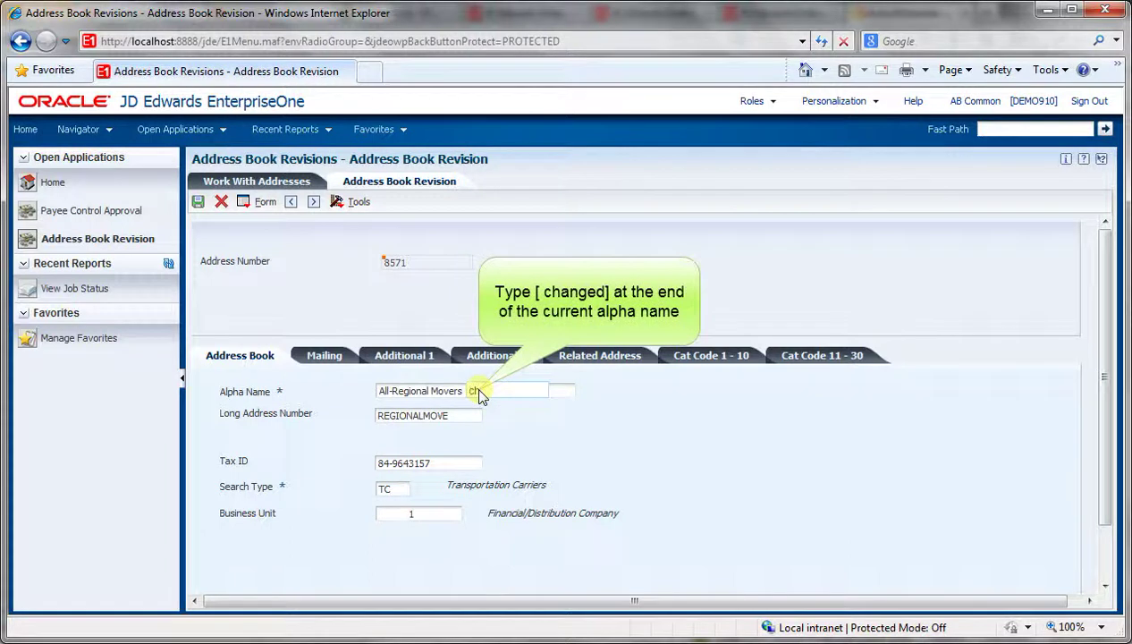
pyautogui.write('changed')
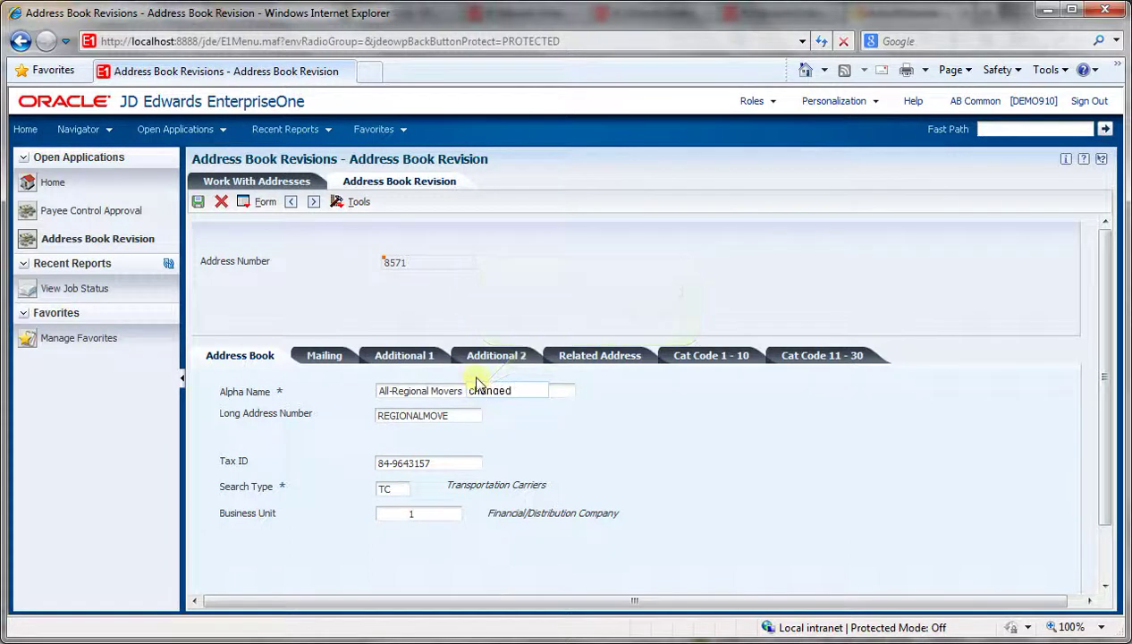
pyautogui.click(198, 205)
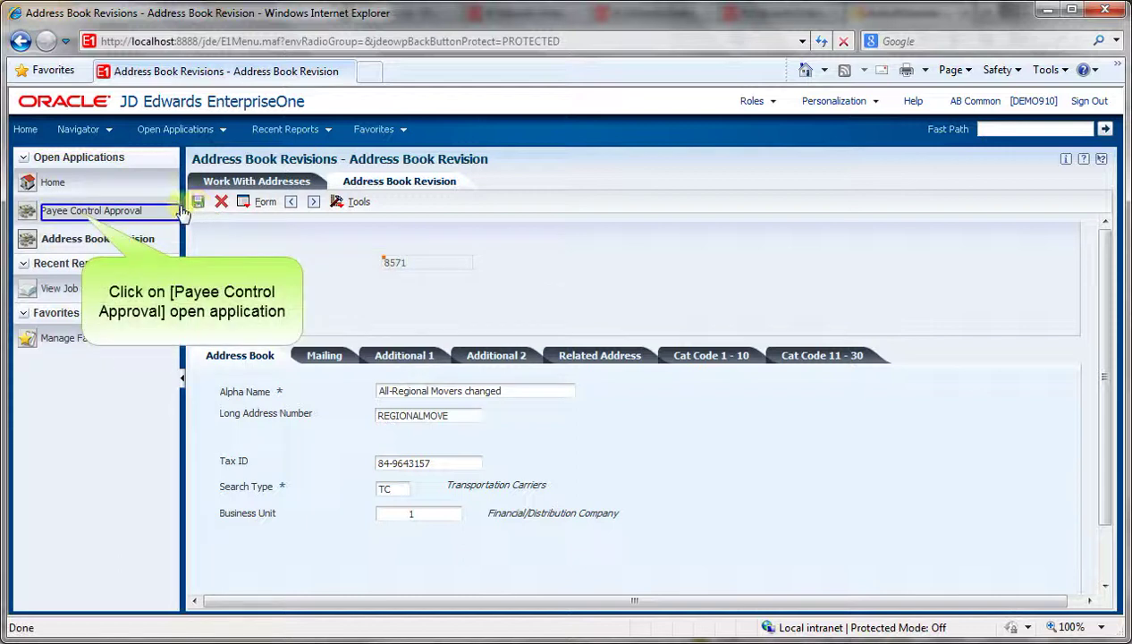
pyautogui.click(83, 214)
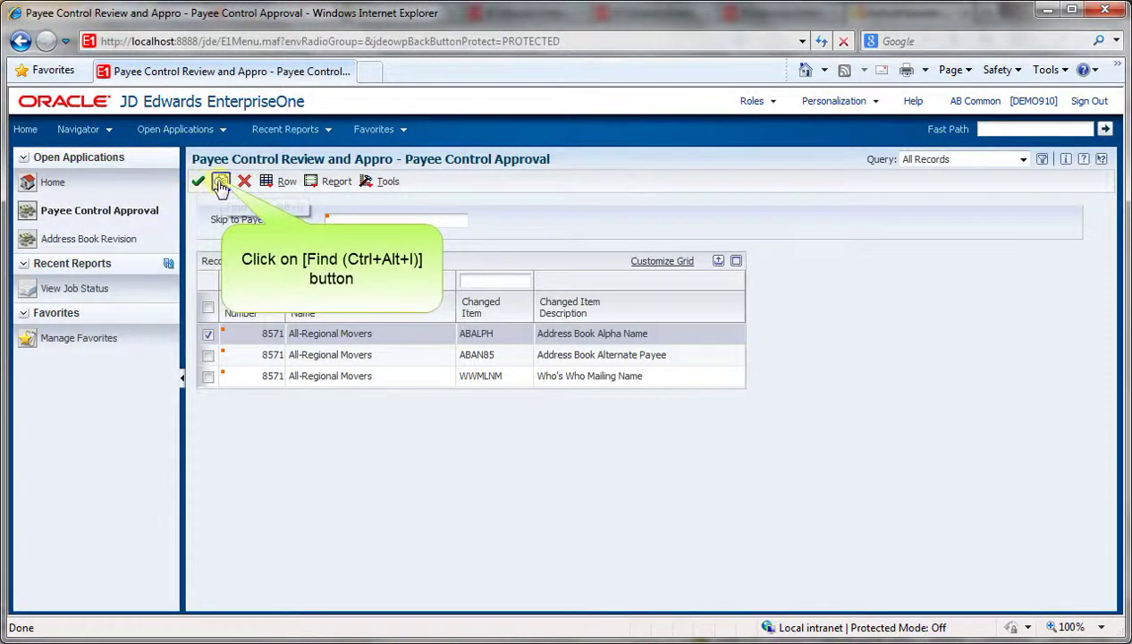
pyautogui.click(221, 182)
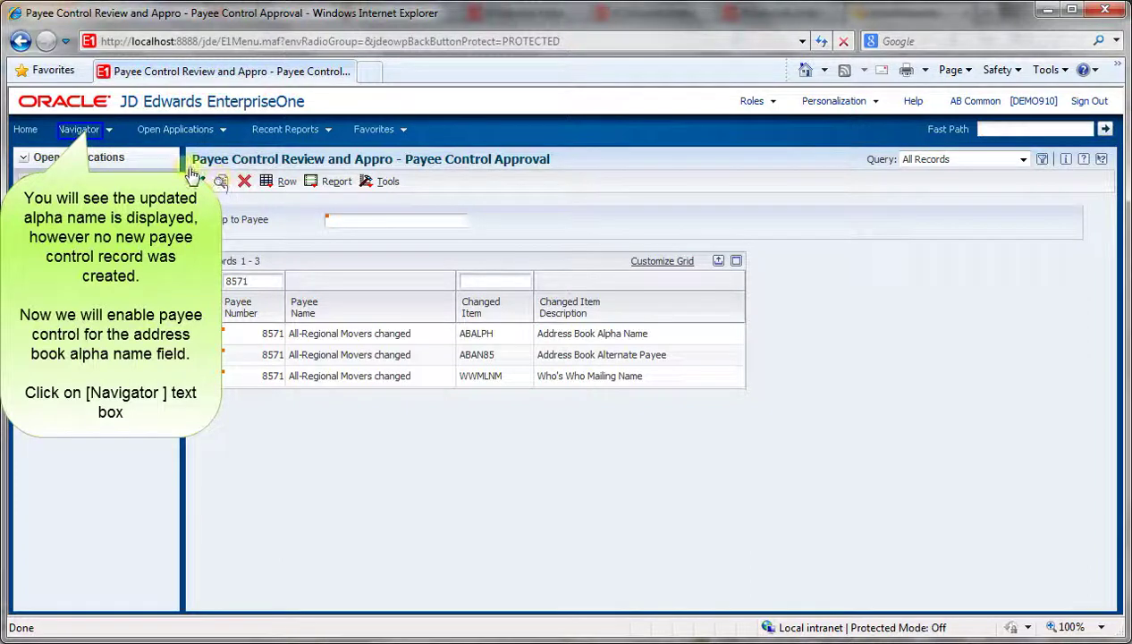
# Step: Open the Accounts Payable Constants form from the Accounts Payable Setup tasks in Financials
pyautogui.click(84, 129)
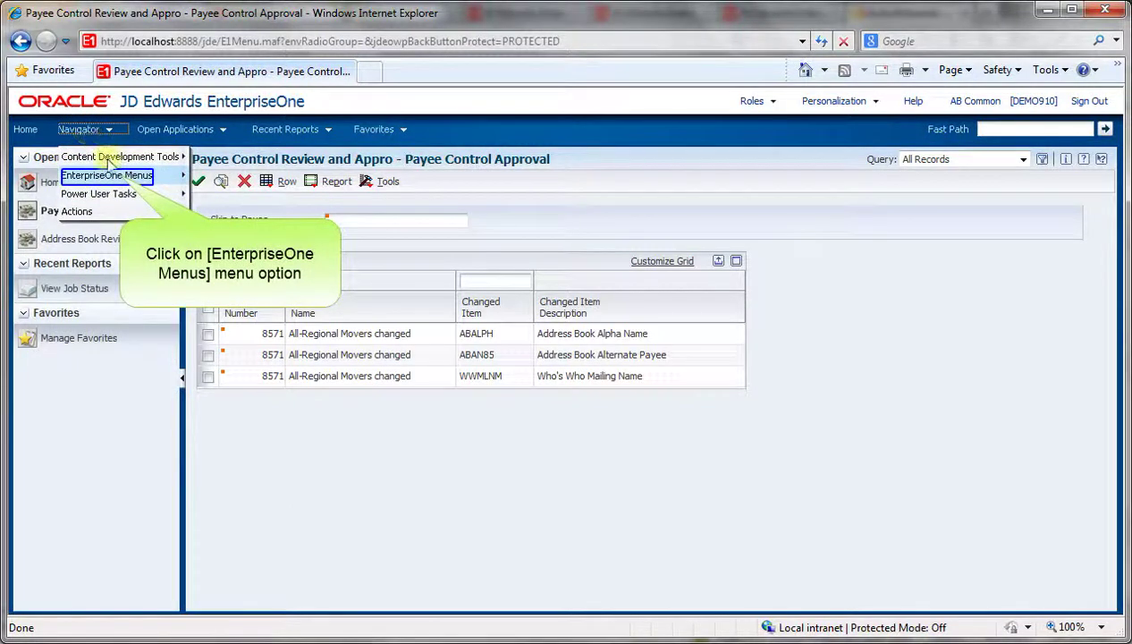
pyautogui.click(119, 176)
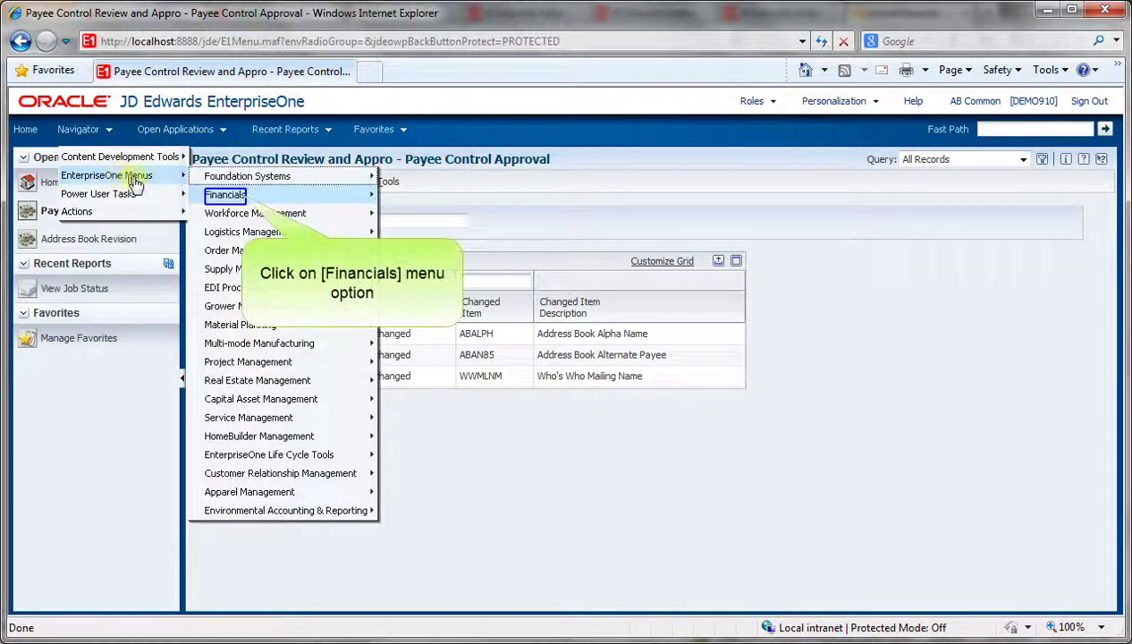
pyautogui.click(240, 196)
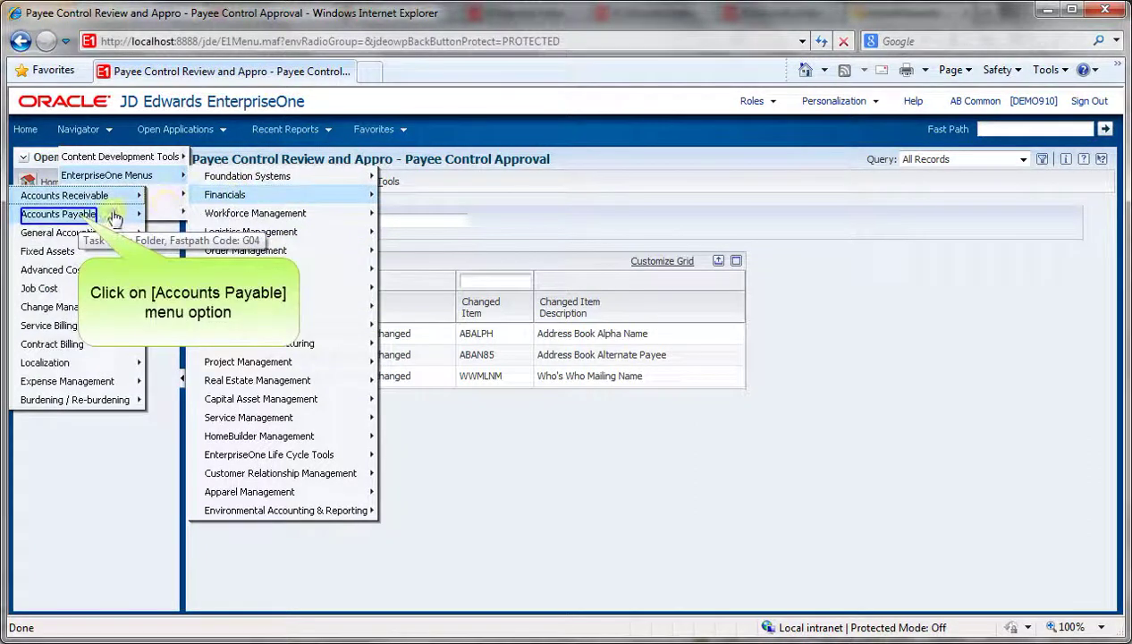
pyautogui.click(79, 215)
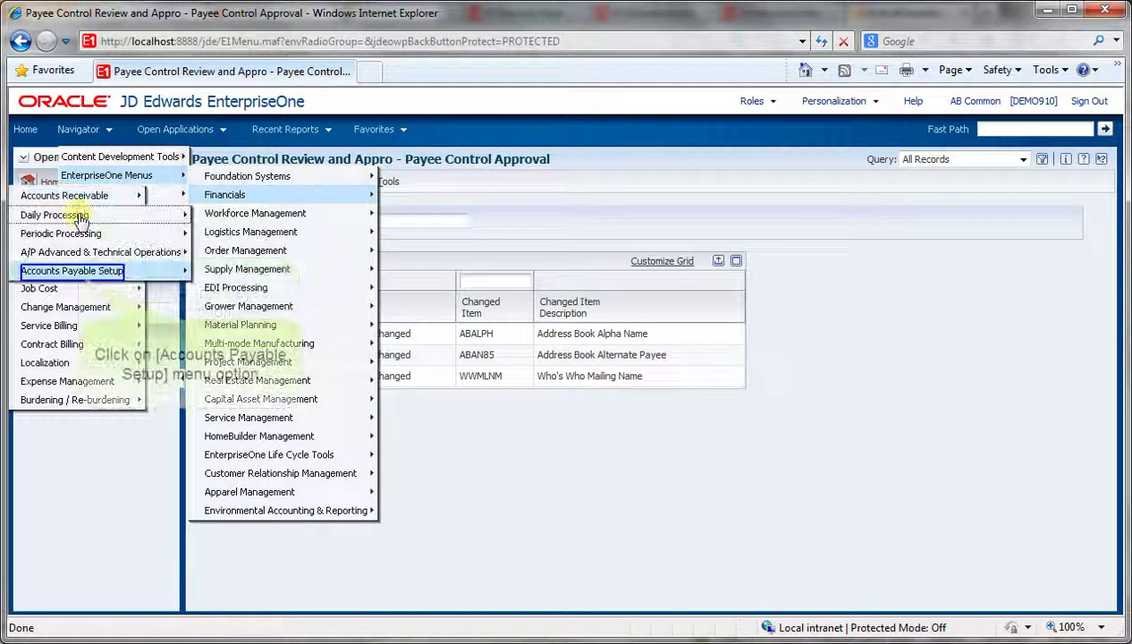
pyautogui.click(79, 271)
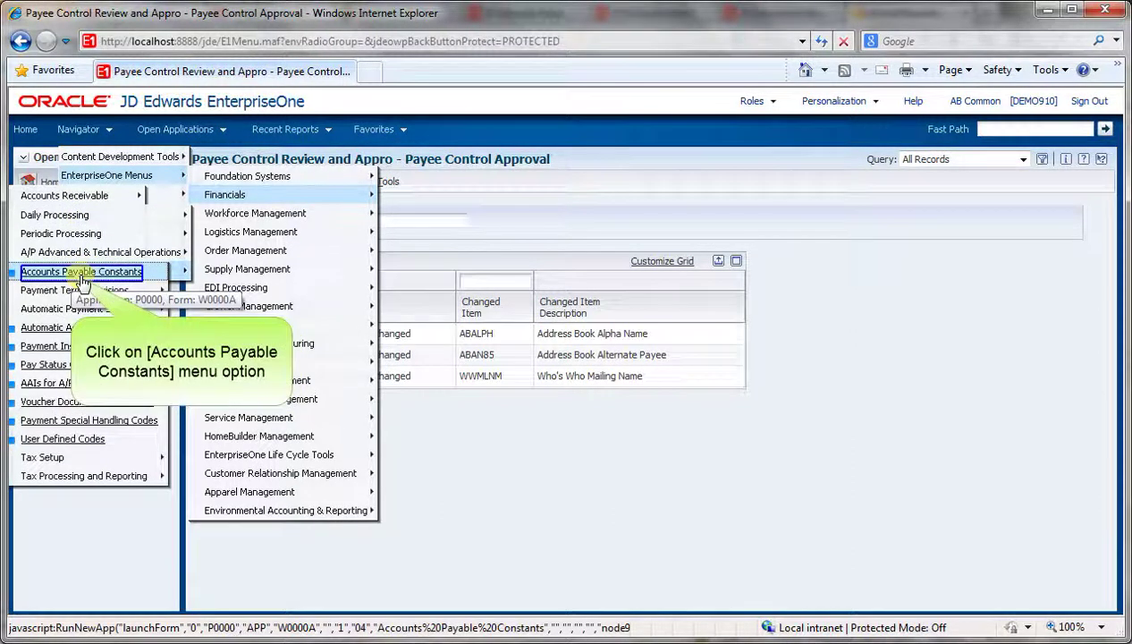
pyautogui.click(83, 272)
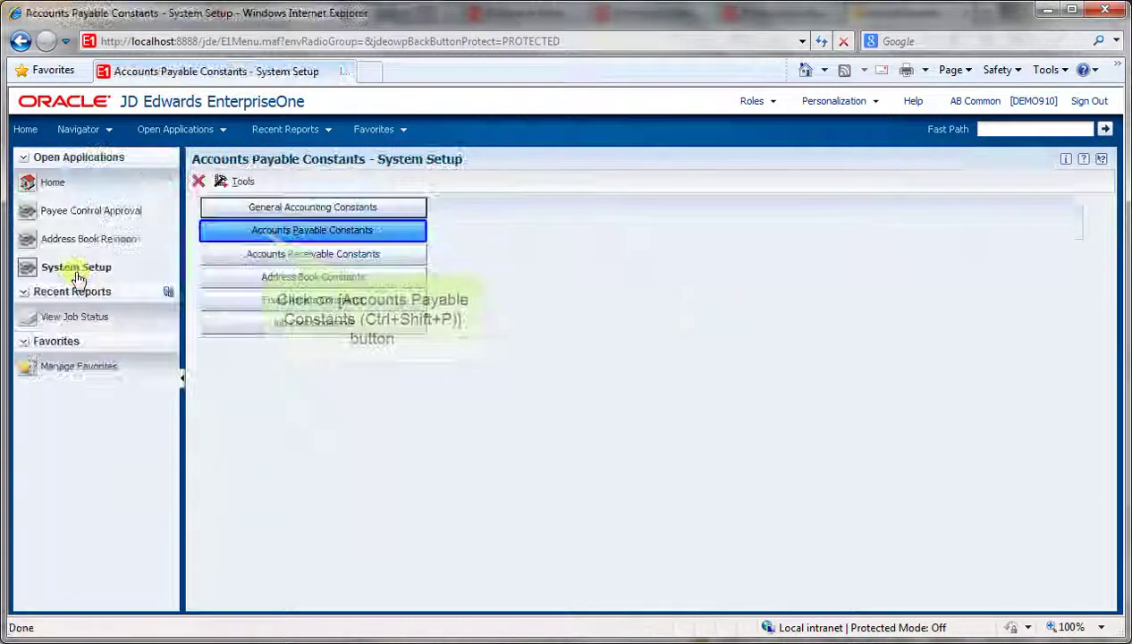
pyautogui.click(265, 235)
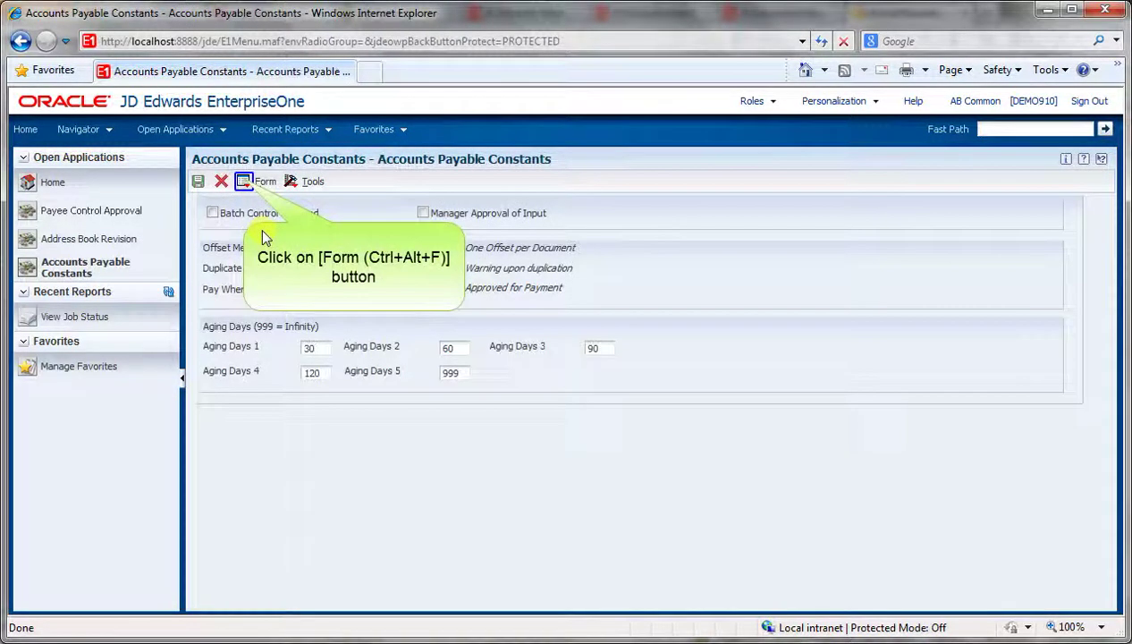
# Step: In the Payee Control processing options of version ZJDE0001, set the Address Book (F0101) control level to 1 and confirm
pyautogui.click(245, 183)
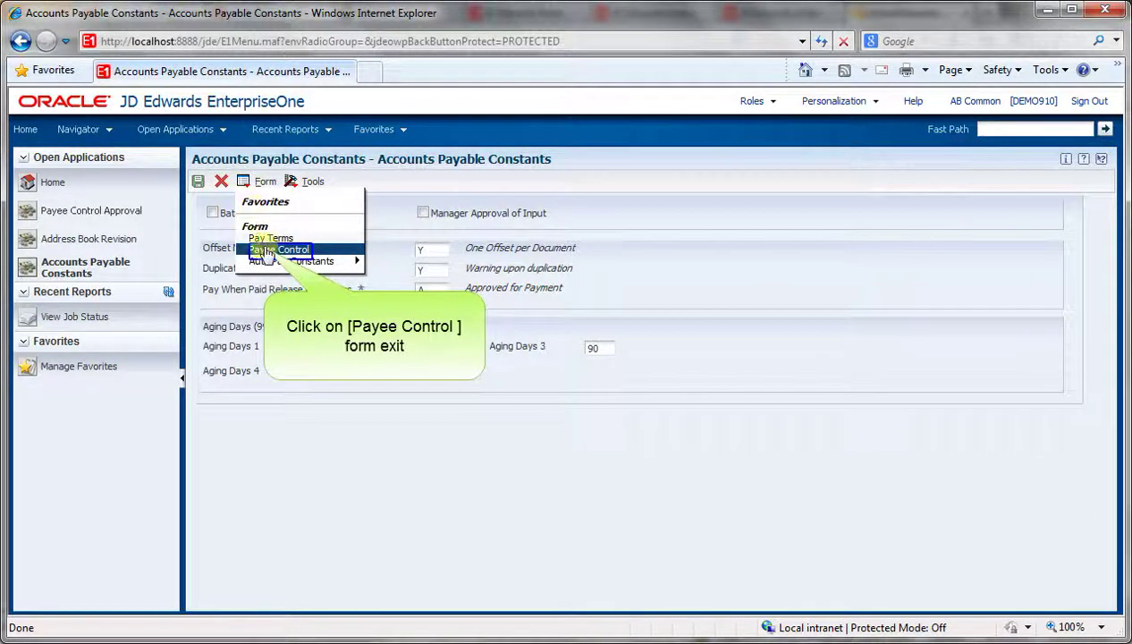
pyautogui.click(267, 250)
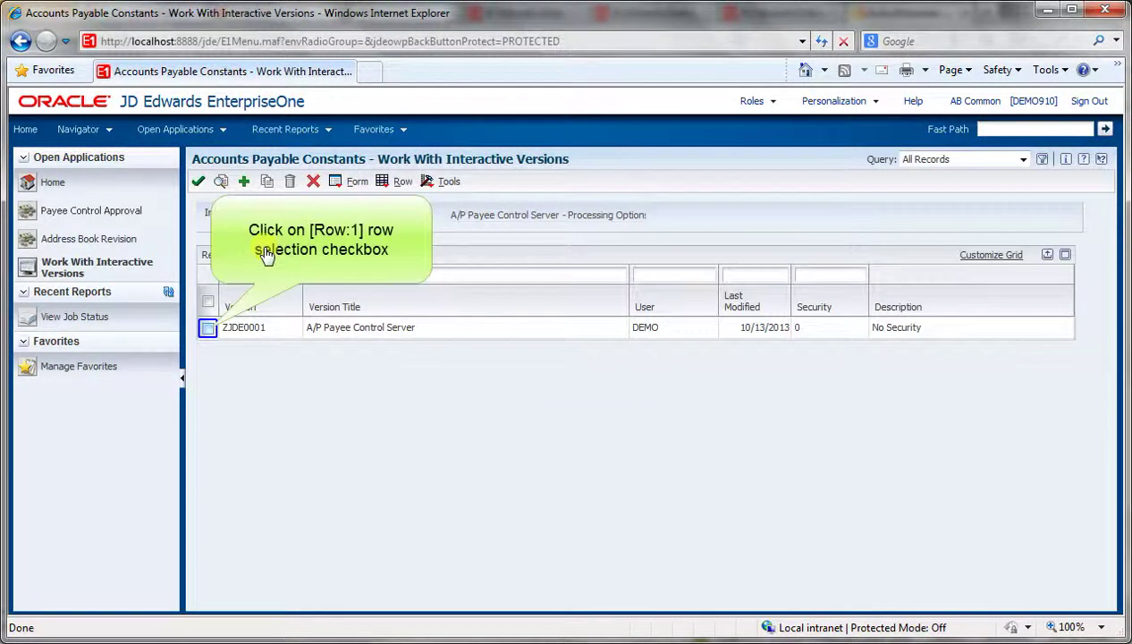
pyautogui.click(209, 329)
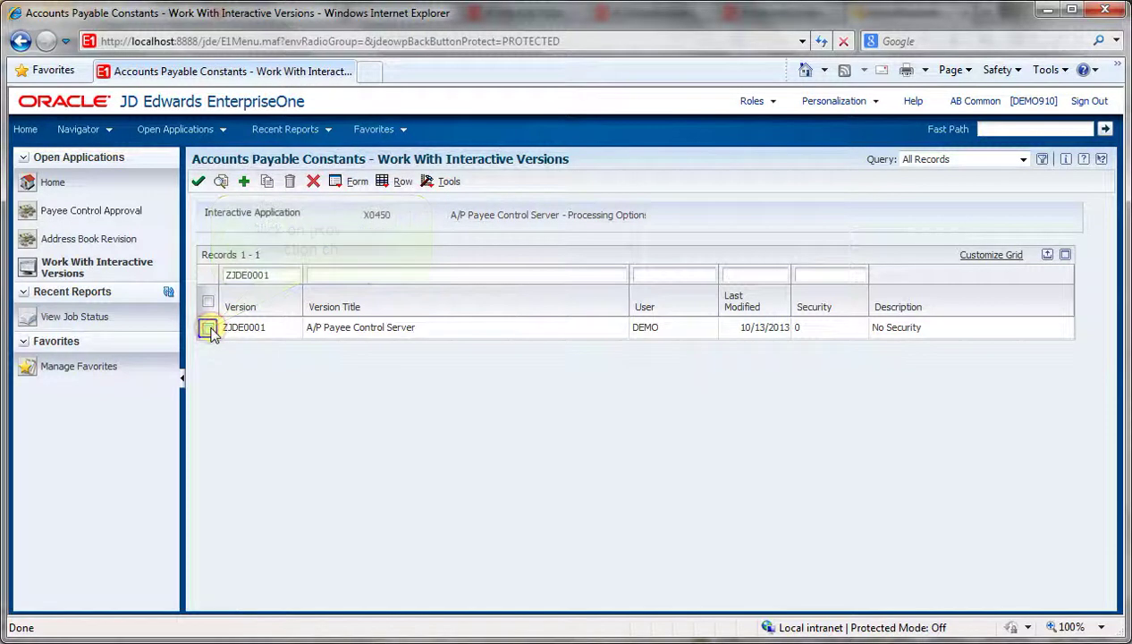
pyautogui.click(386, 182)
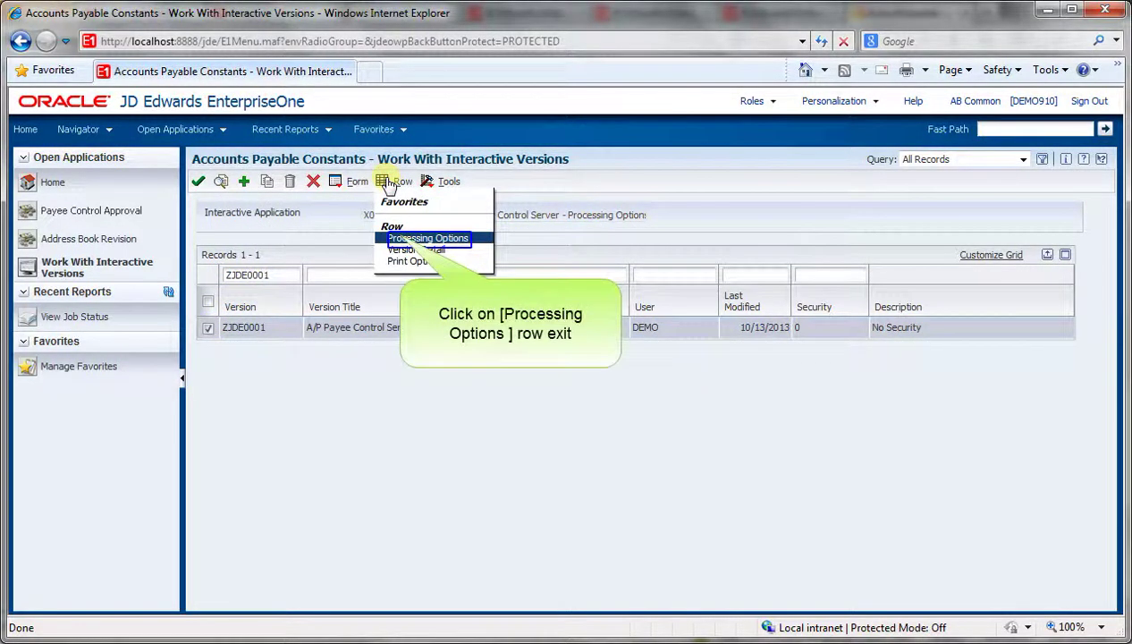
pyautogui.click(403, 238)
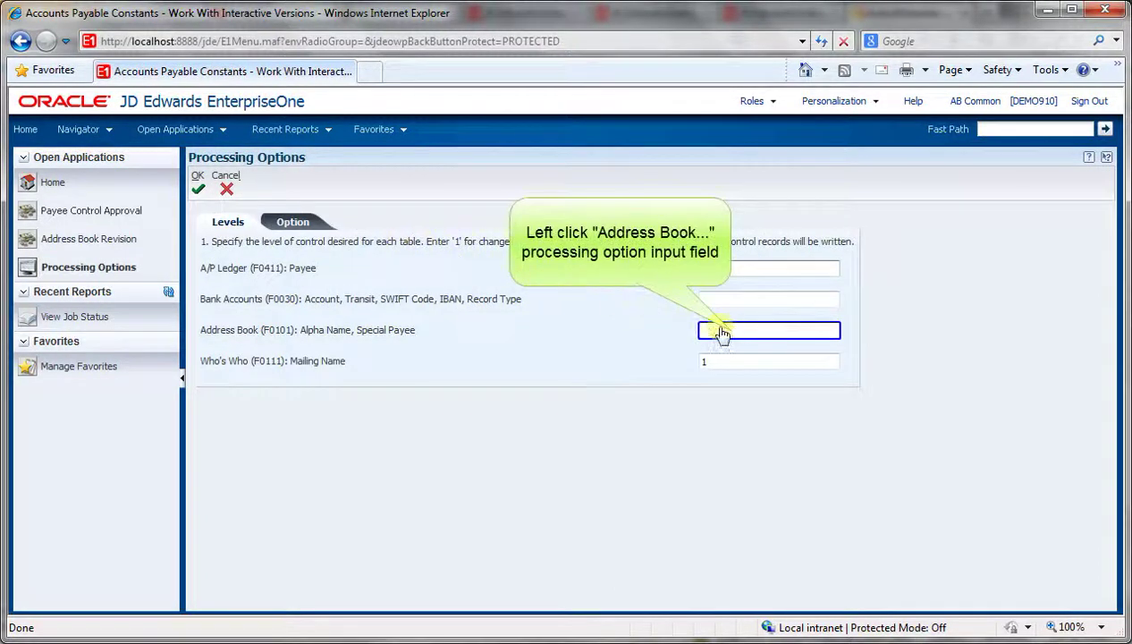
pyautogui.click(731, 331)
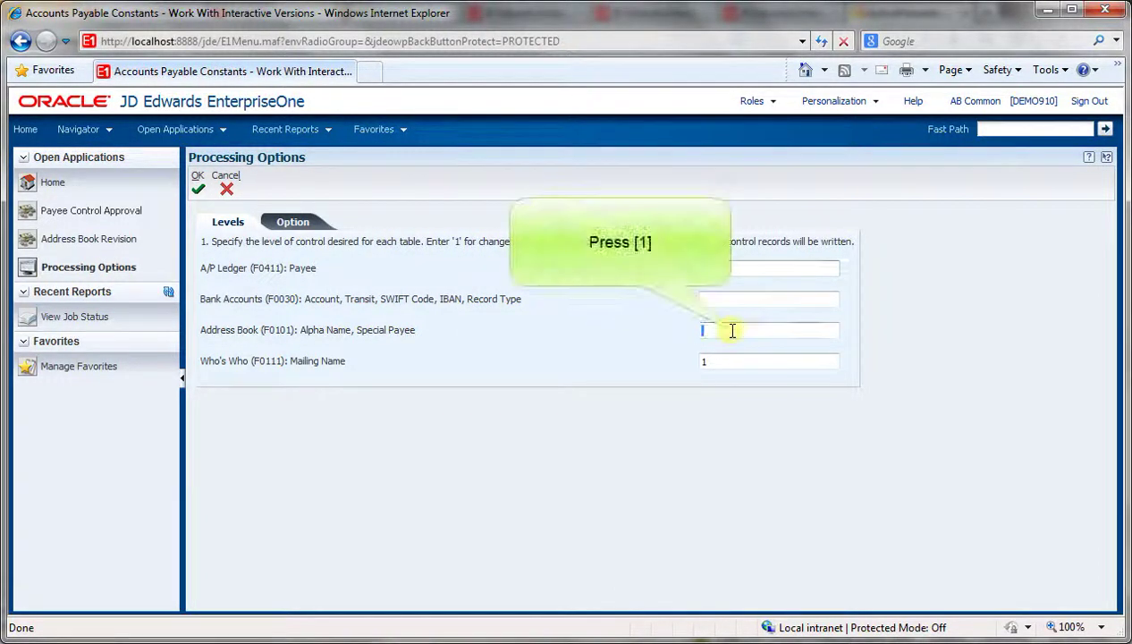
pyautogui.write('1')
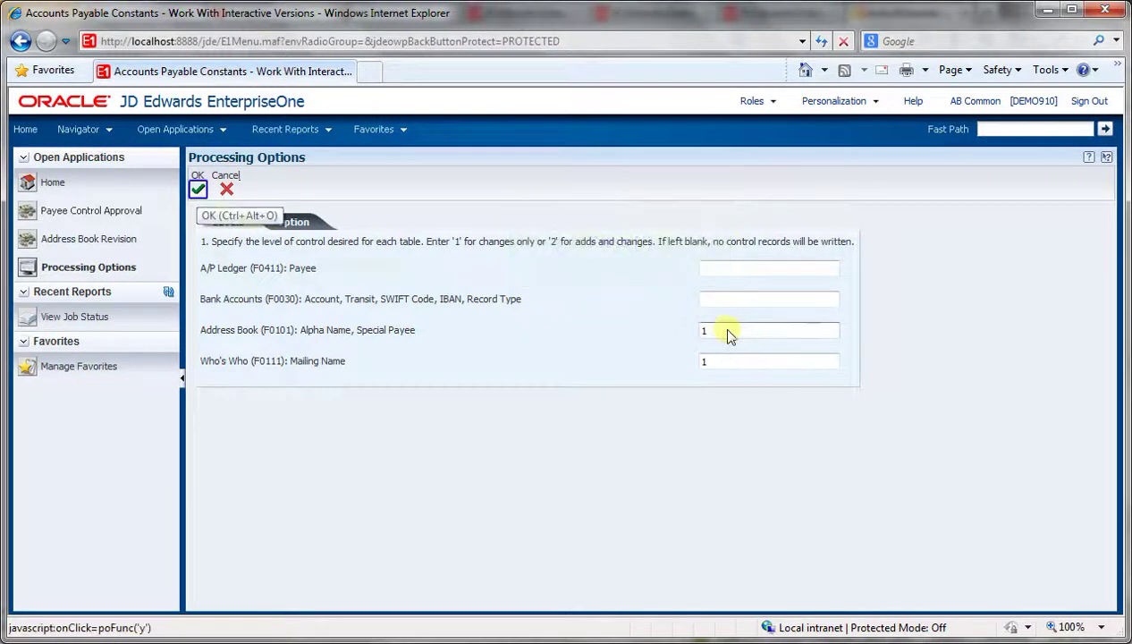
pyautogui.click(198, 190)
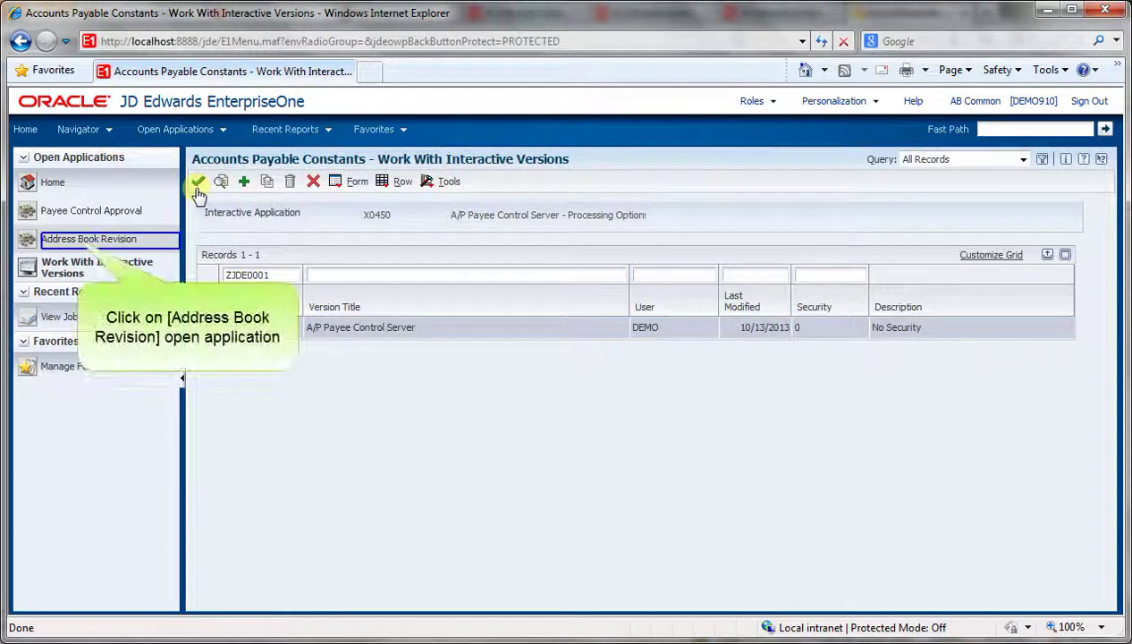
# Step: Return to the open address book revision, change the alpha name to "All-Regional Movers changed2", and save it
pyautogui.click(80, 241)
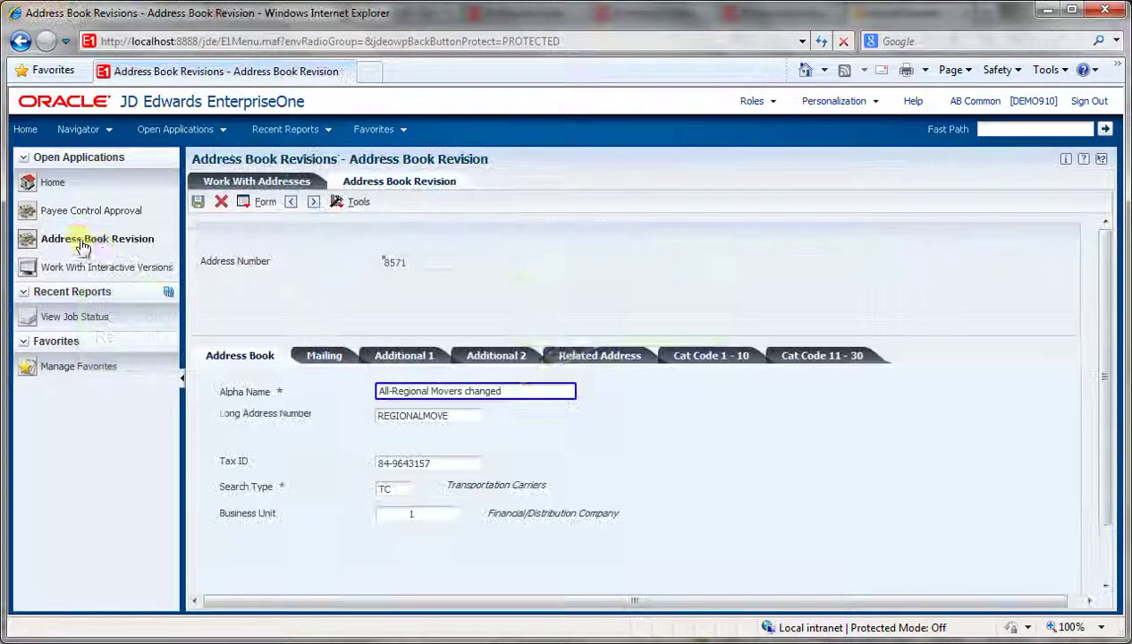
pyautogui.click(514, 394)
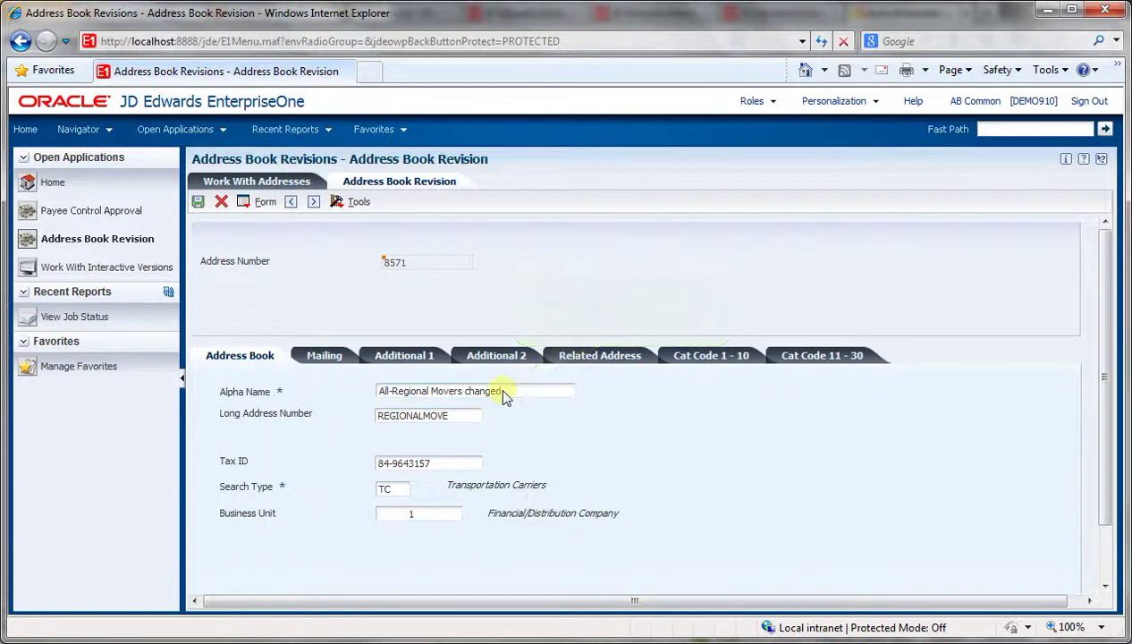
pyautogui.write('2')
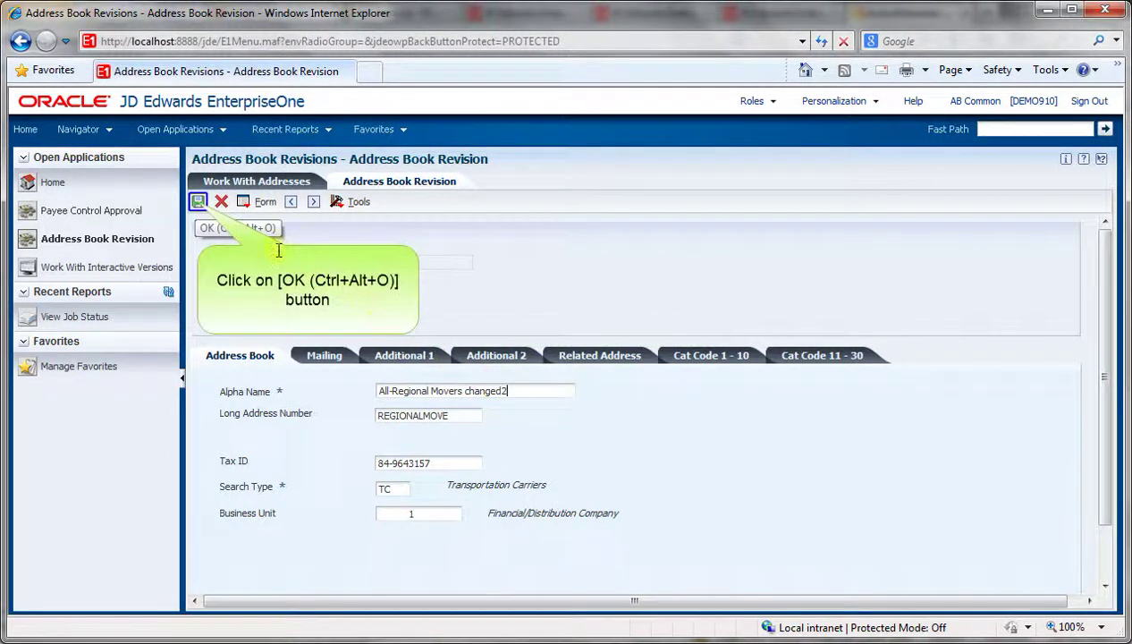
pyautogui.click(199, 202)
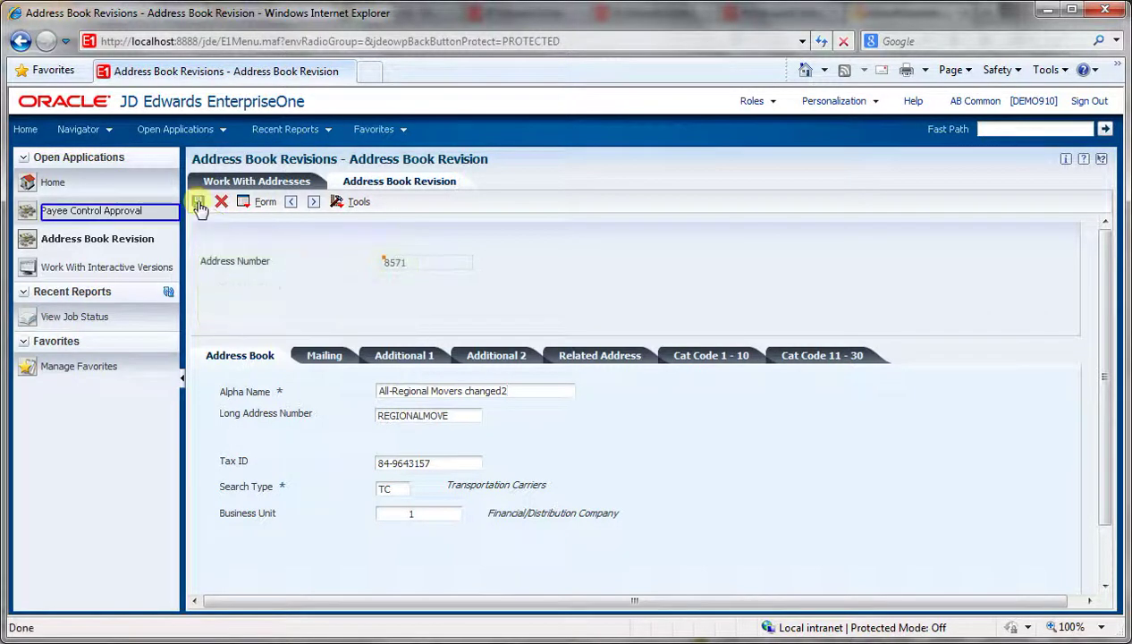
# Step: Refresh the Payee Control Approval records, review the before and after data in the second ABALPH record's details, and return to the records
pyautogui.click(83, 213)
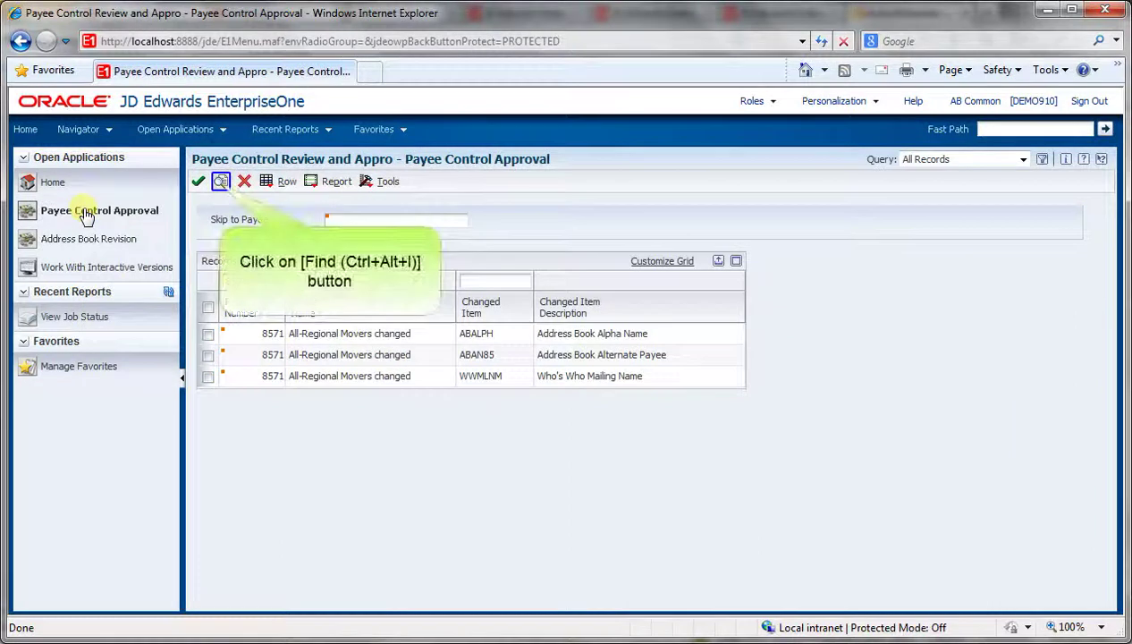
pyautogui.click(222, 183)
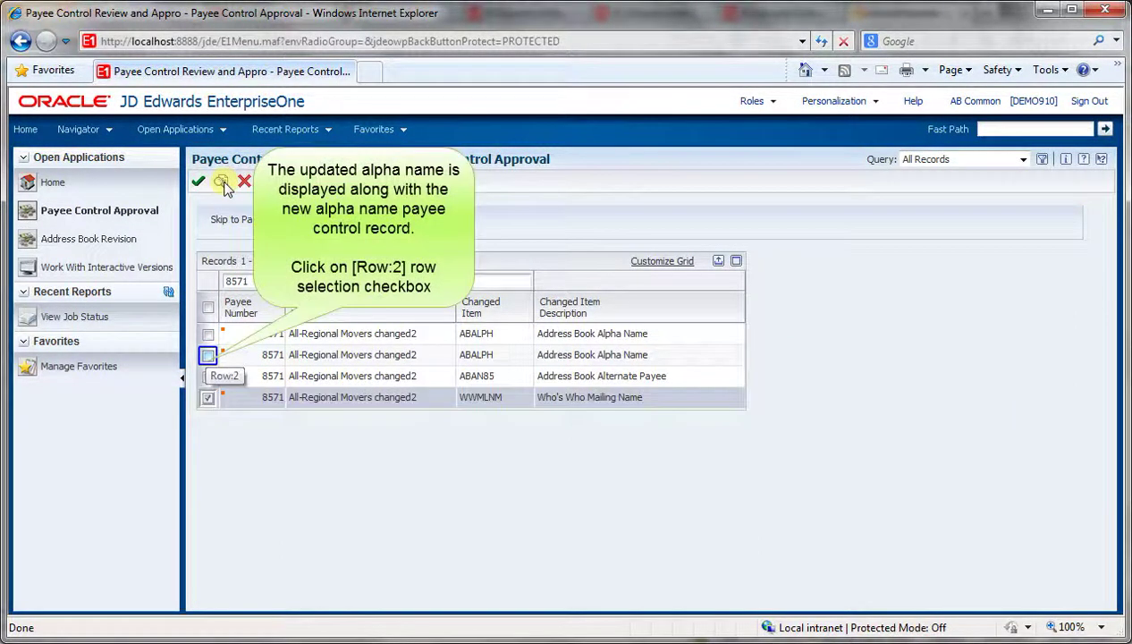
pyautogui.click(208, 356)
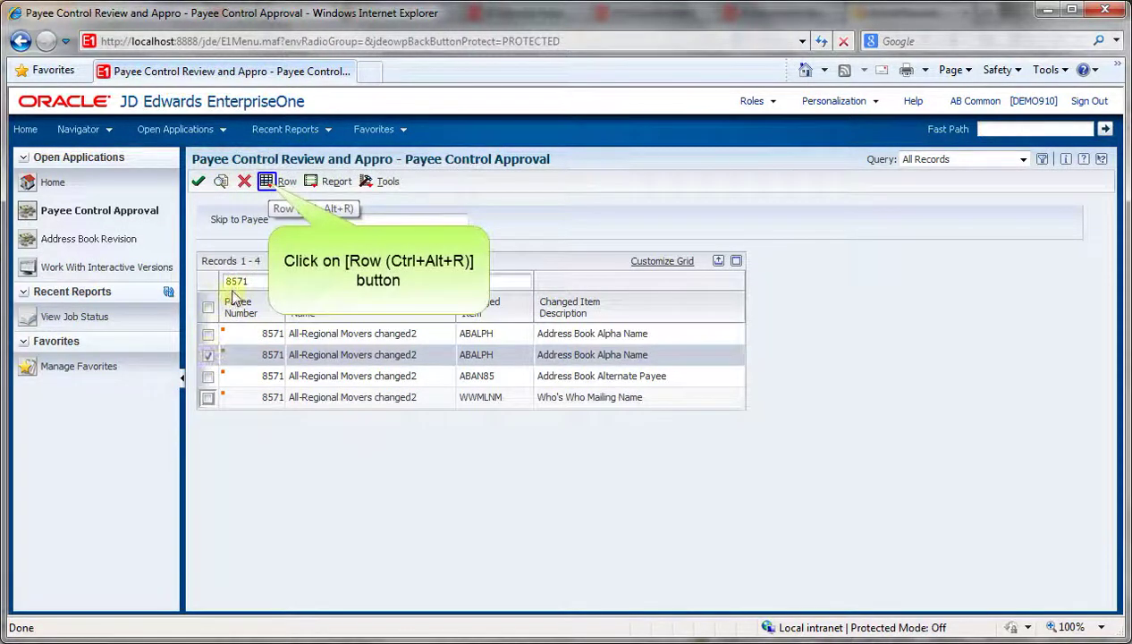
pyautogui.click(269, 183)
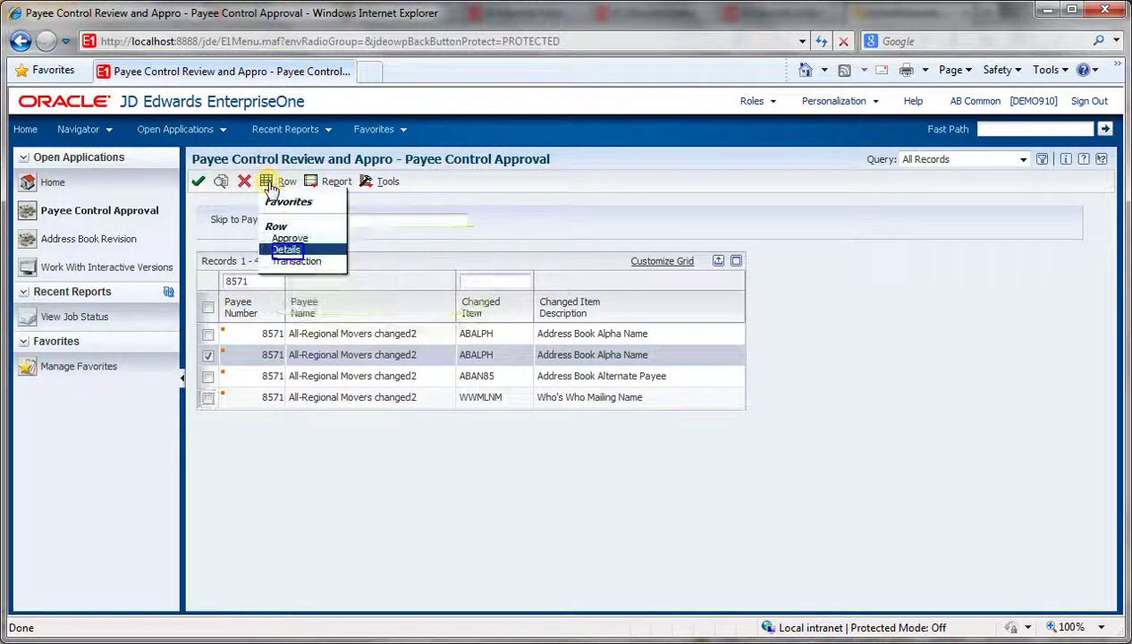
pyautogui.click(286, 249)
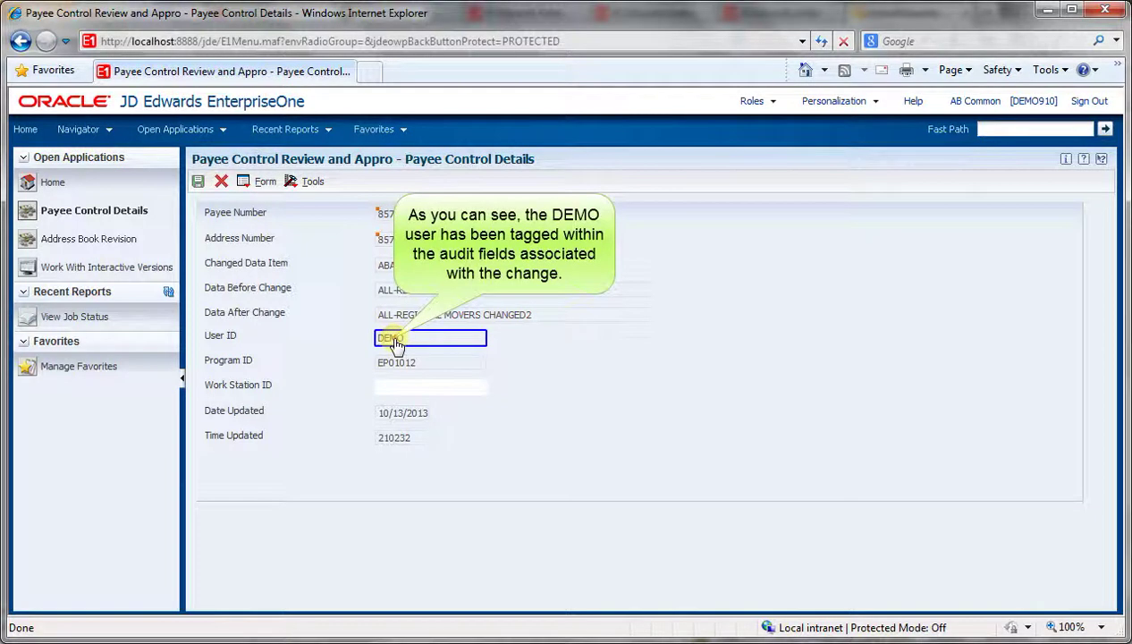
pyautogui.click(504, 288)
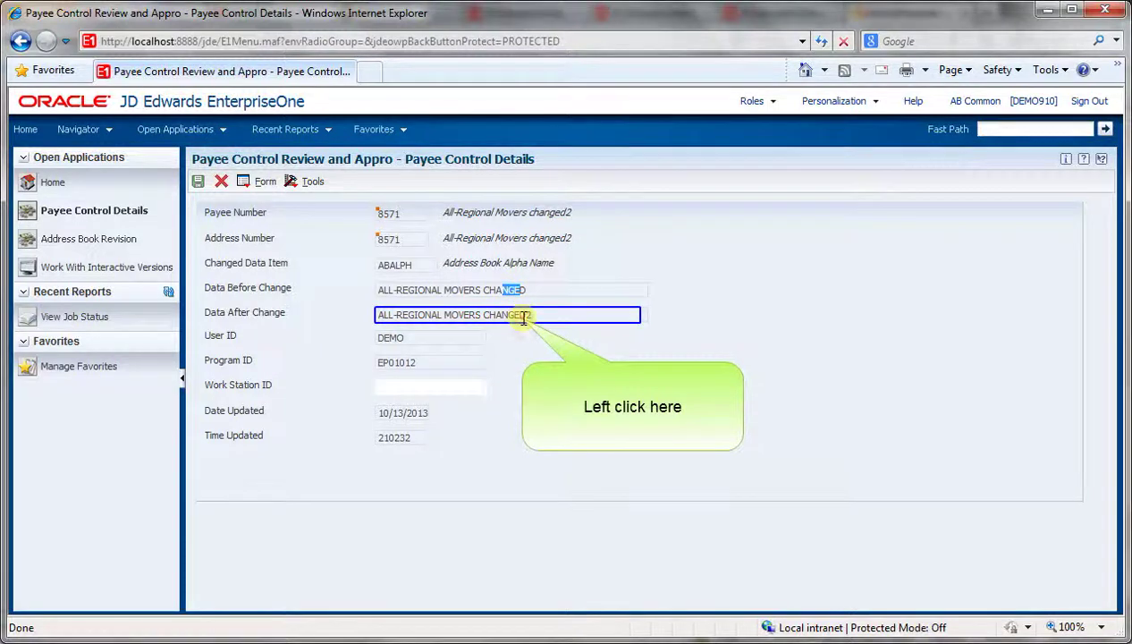
pyautogui.click(524, 318)
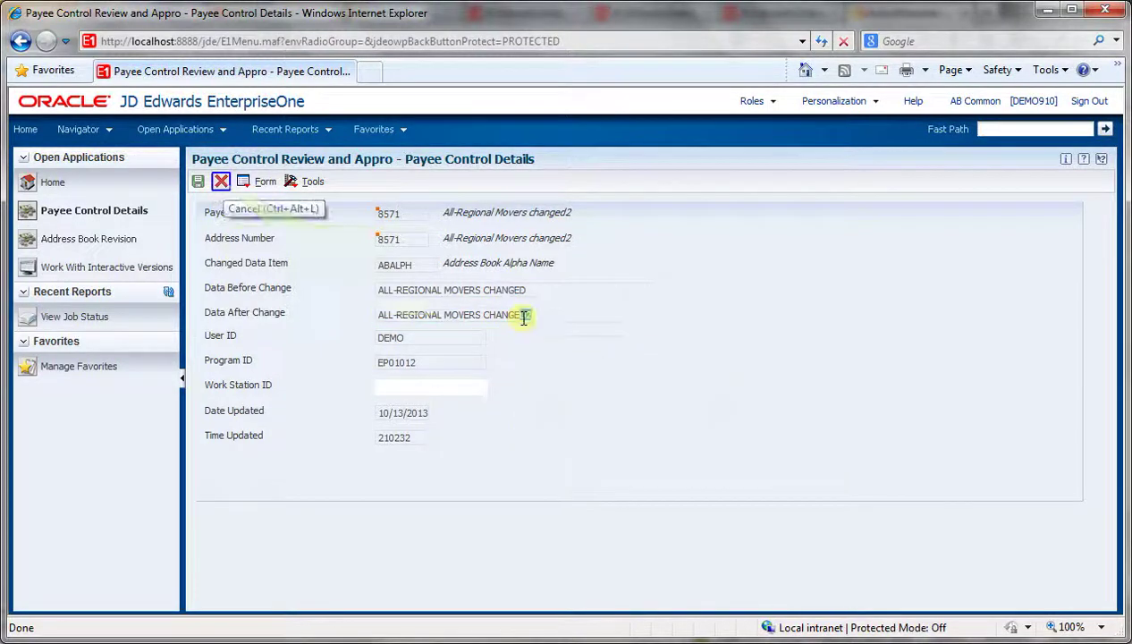
pyautogui.click(221, 182)
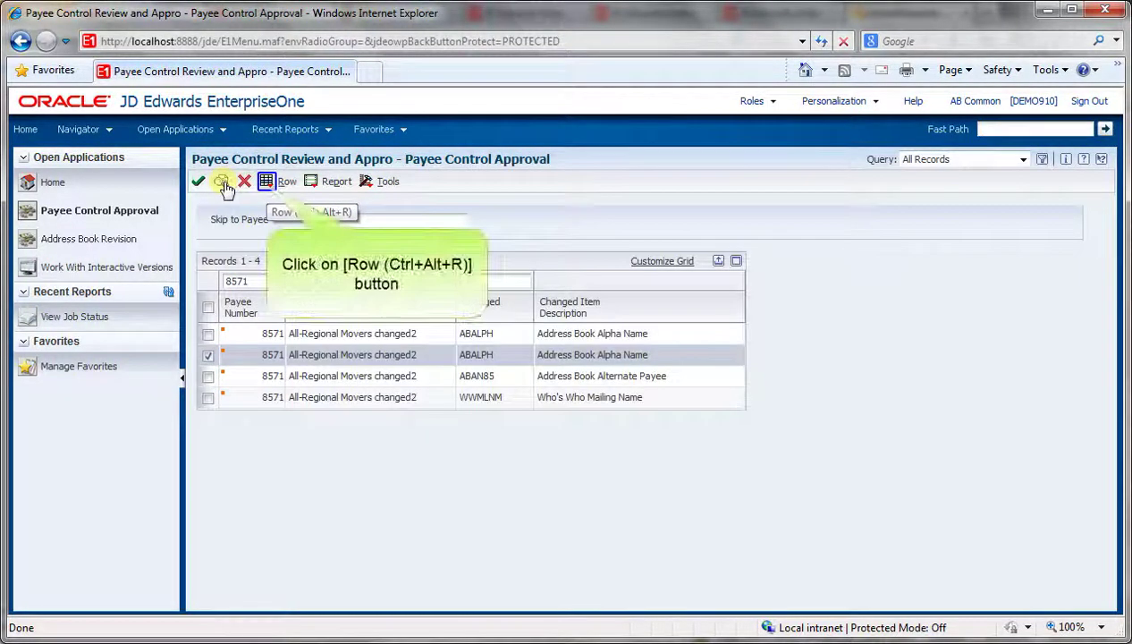
# Step: Approve the selected second ABALPH record for All-Regional Movers changed2 and close Payee Control Approval
pyautogui.click(267, 182)
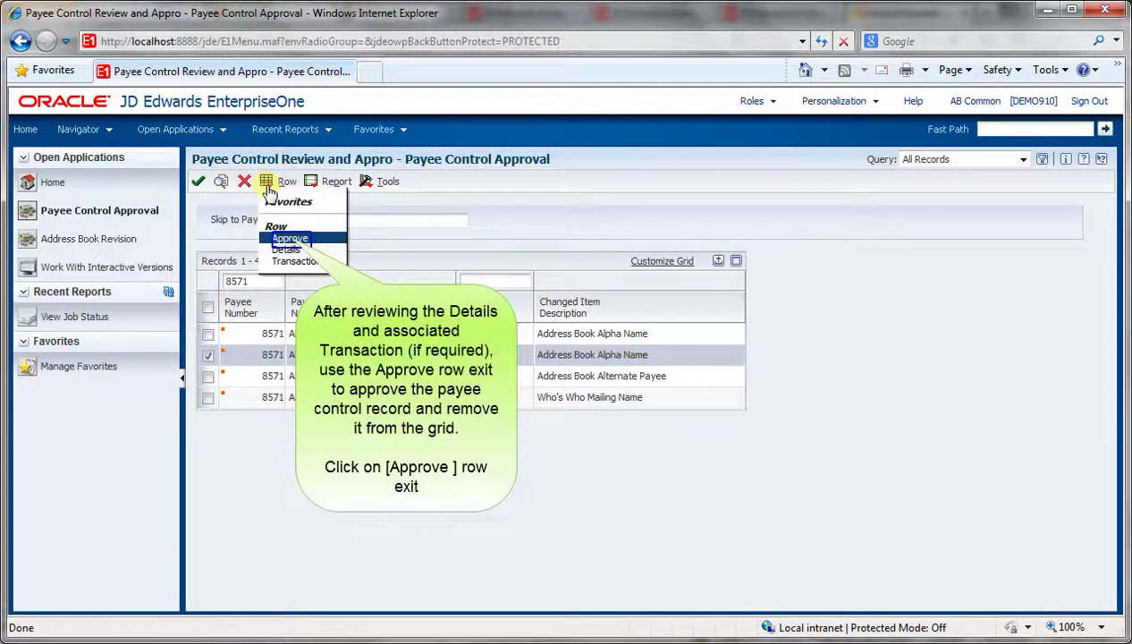
pyautogui.click(297, 238)
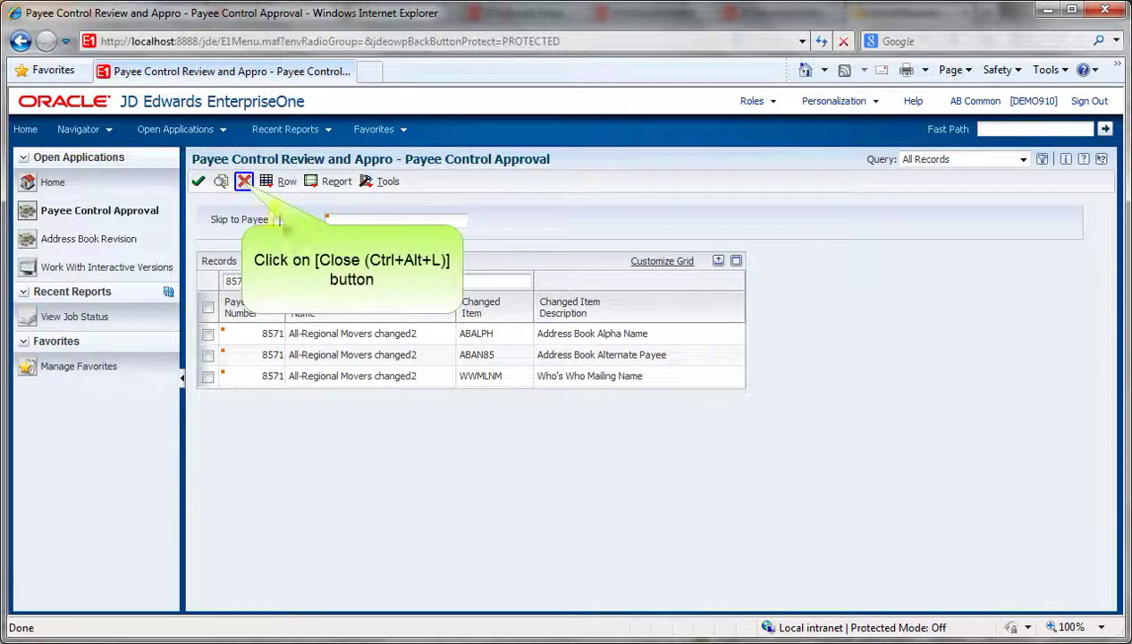
pyautogui.click(244, 182)
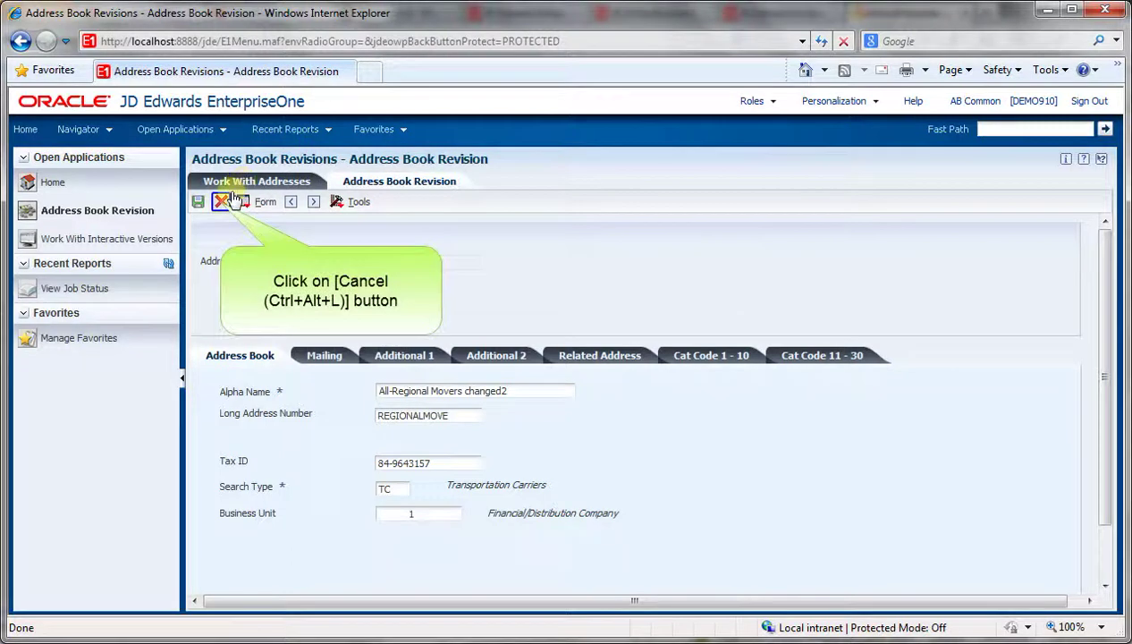
# Step: Close the address book revision, Work With Addresses, Work With Interactive Versions, Accounts Payable Constants and System Setup forms
pyautogui.click(221, 201)
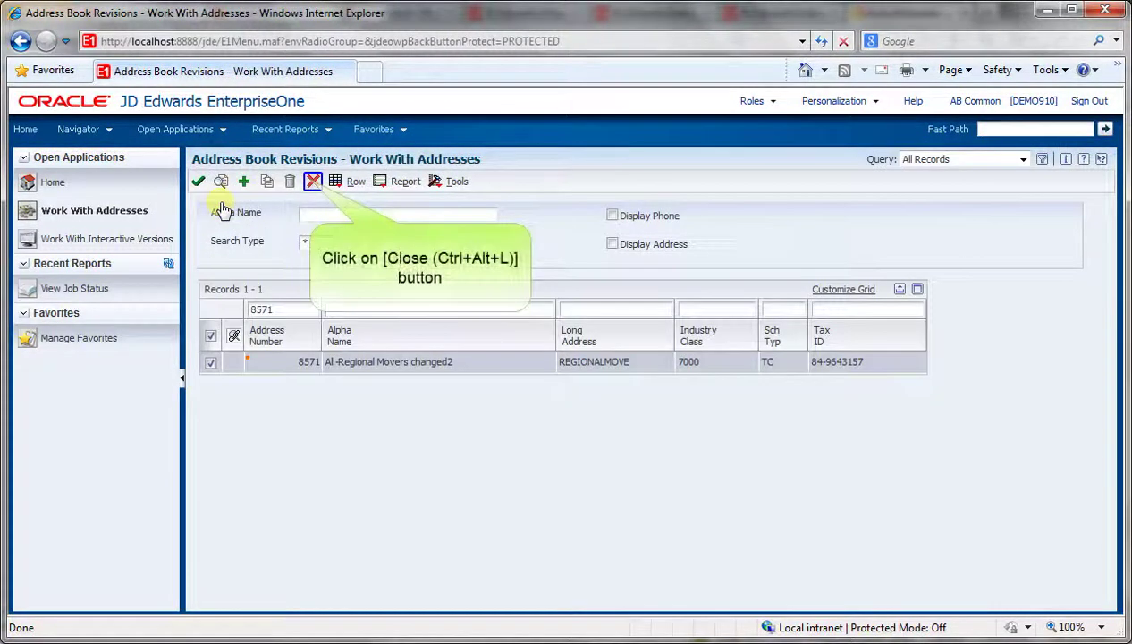
pyautogui.click(312, 182)
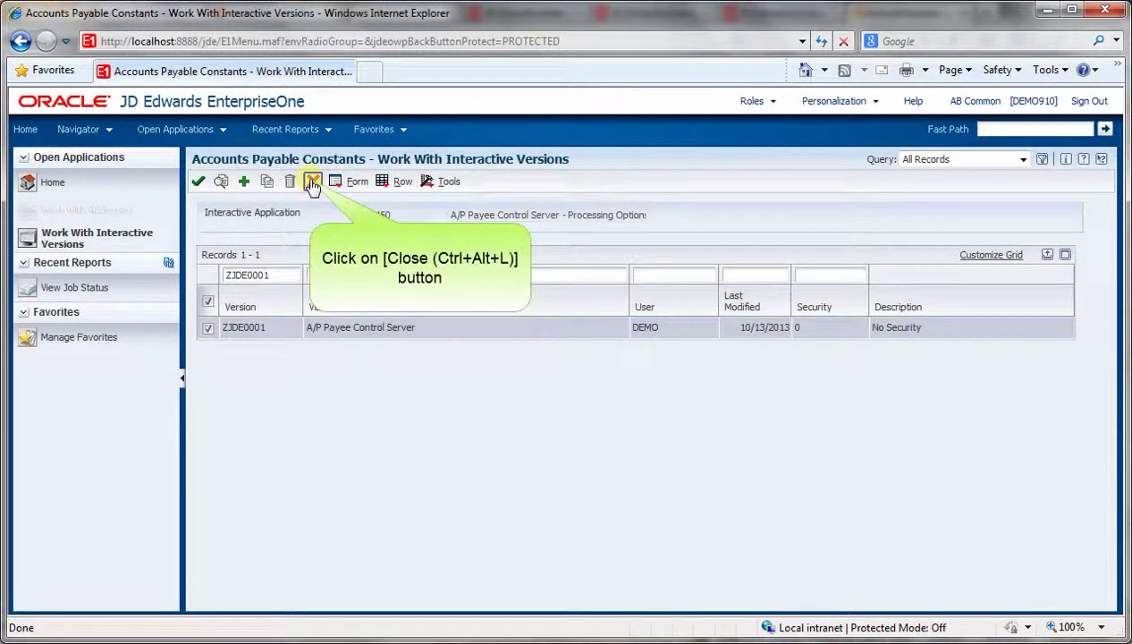
pyautogui.click(312, 183)
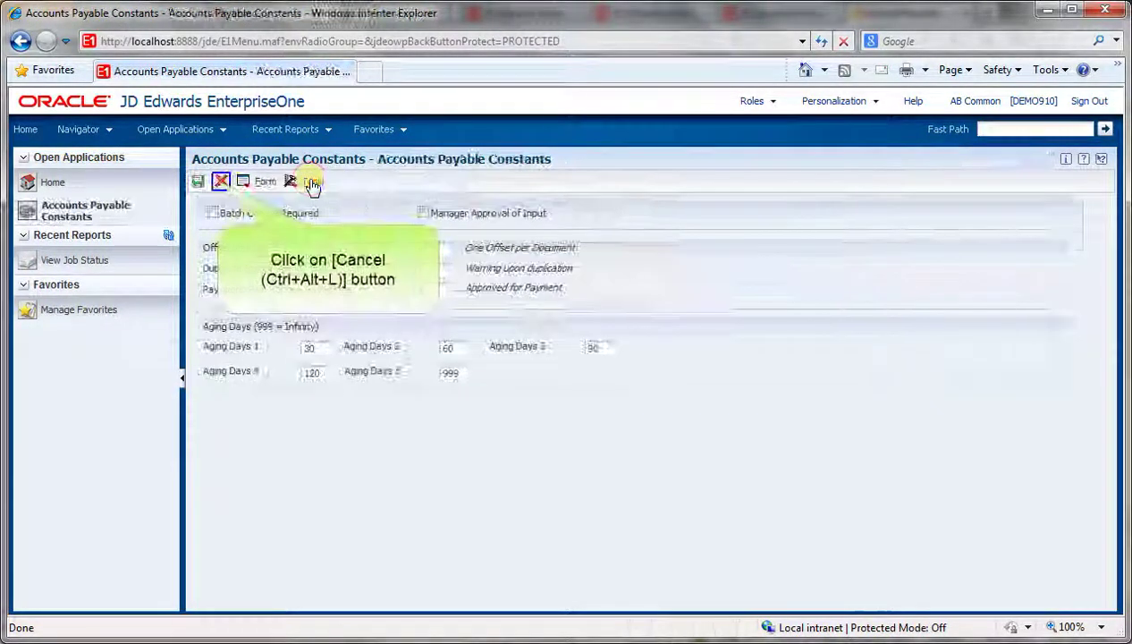
pyautogui.click(220, 184)
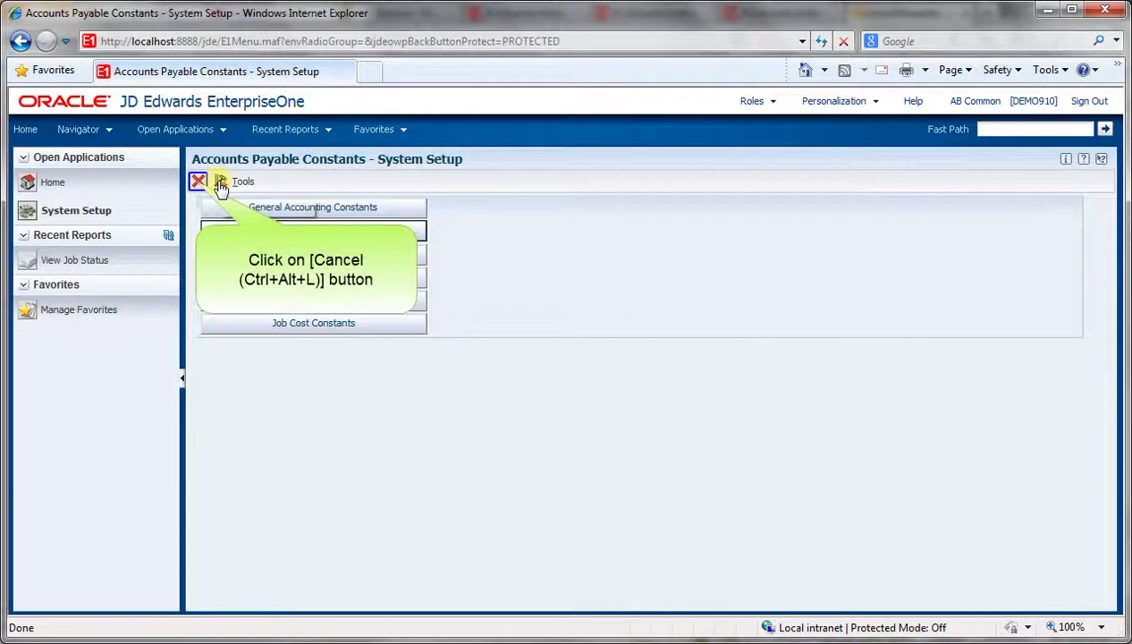
pyautogui.click(198, 182)
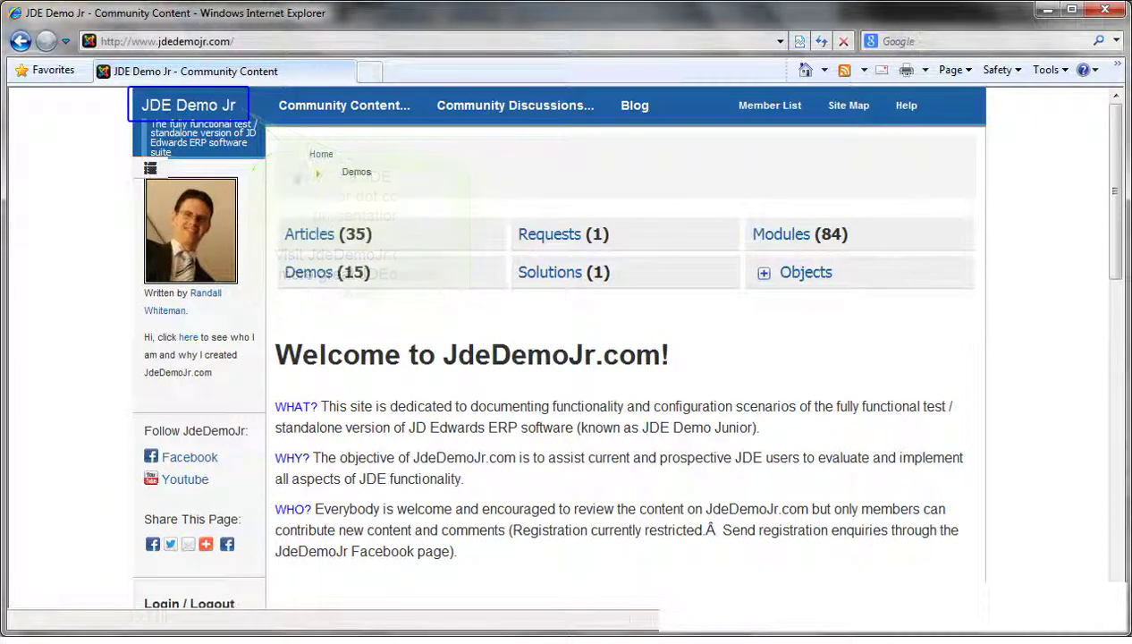
pyautogui.click(174, 463)
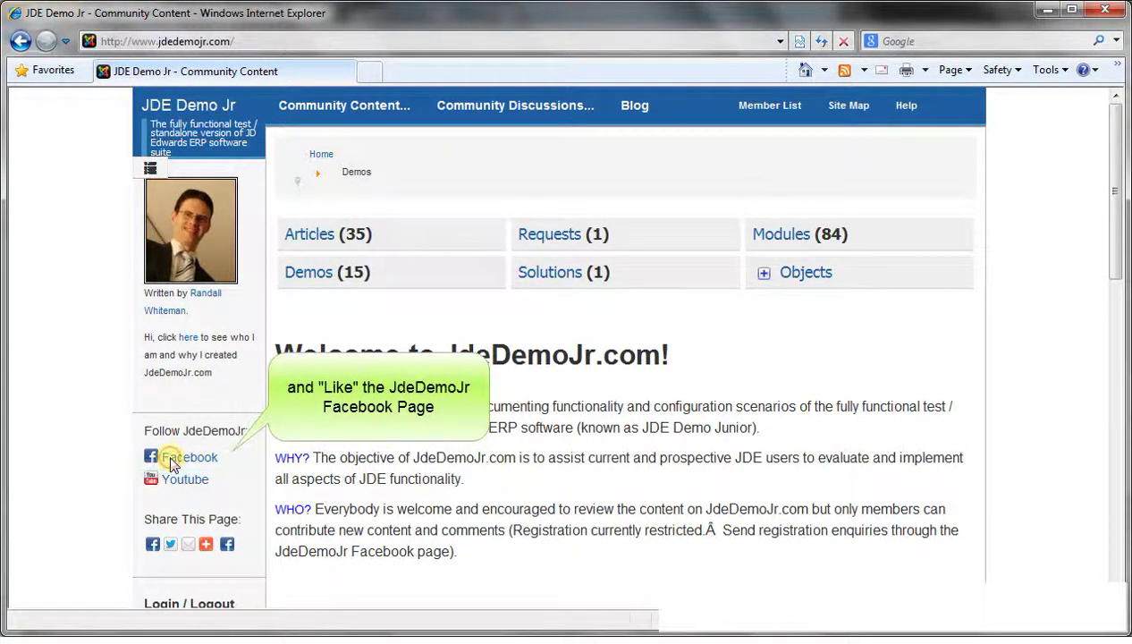
pyautogui.click(173, 483)
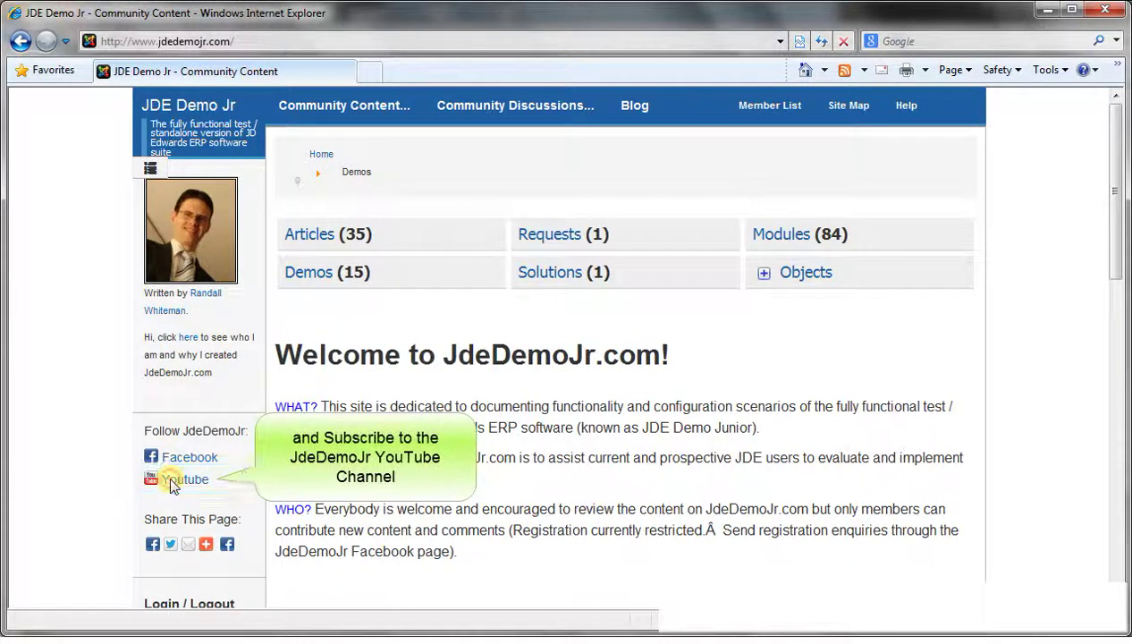
pyautogui.click(340, 109)
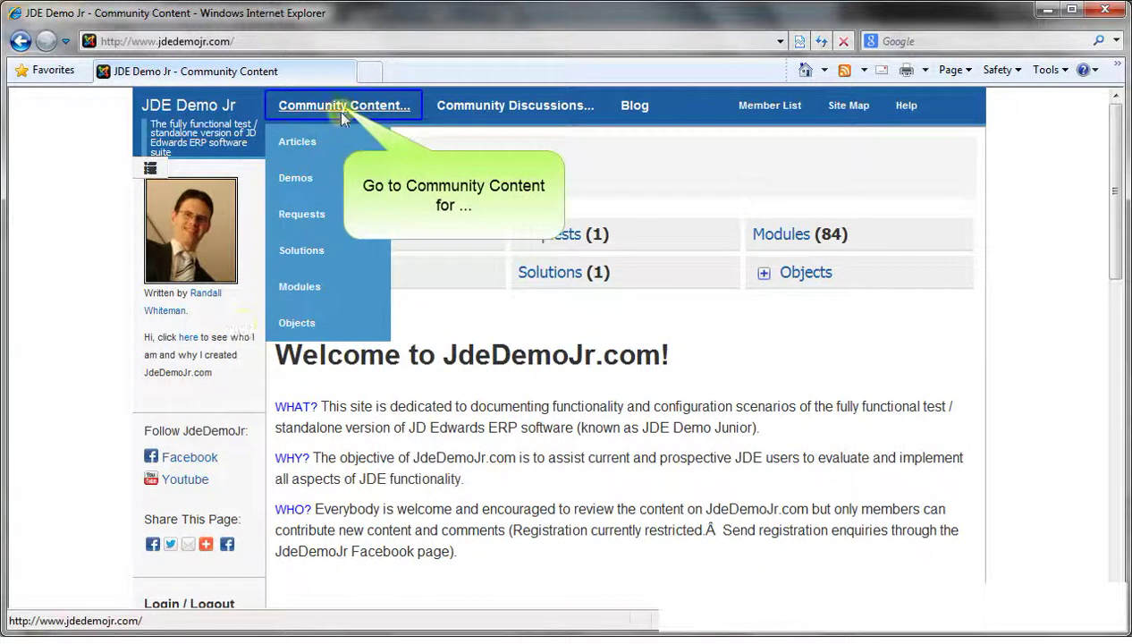